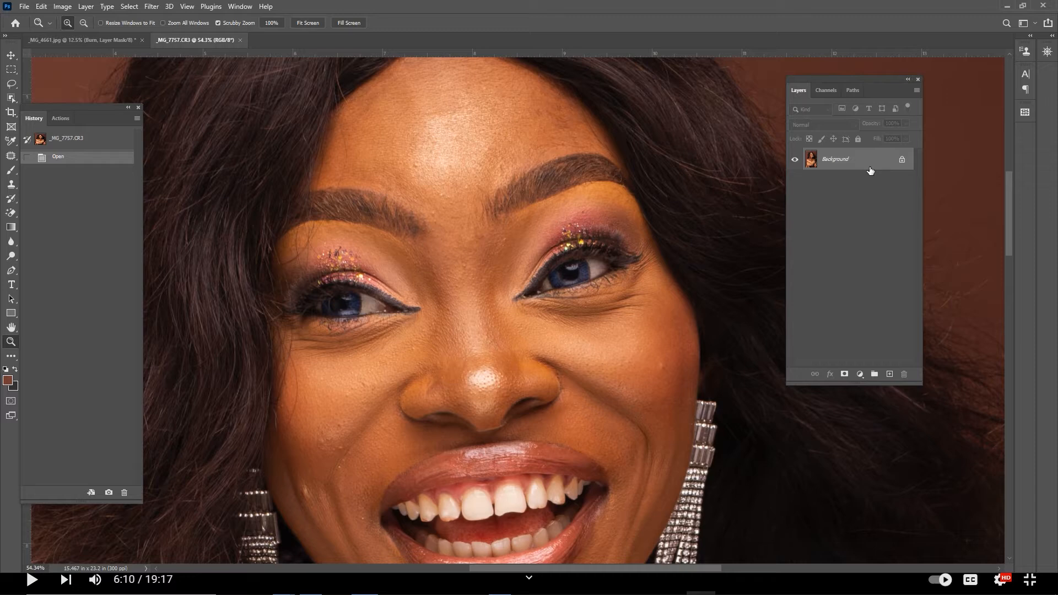
Duplicate the Background layer and activate the Patch tool for retouching the copy
left_click_drag(870, 171, 894, 377)
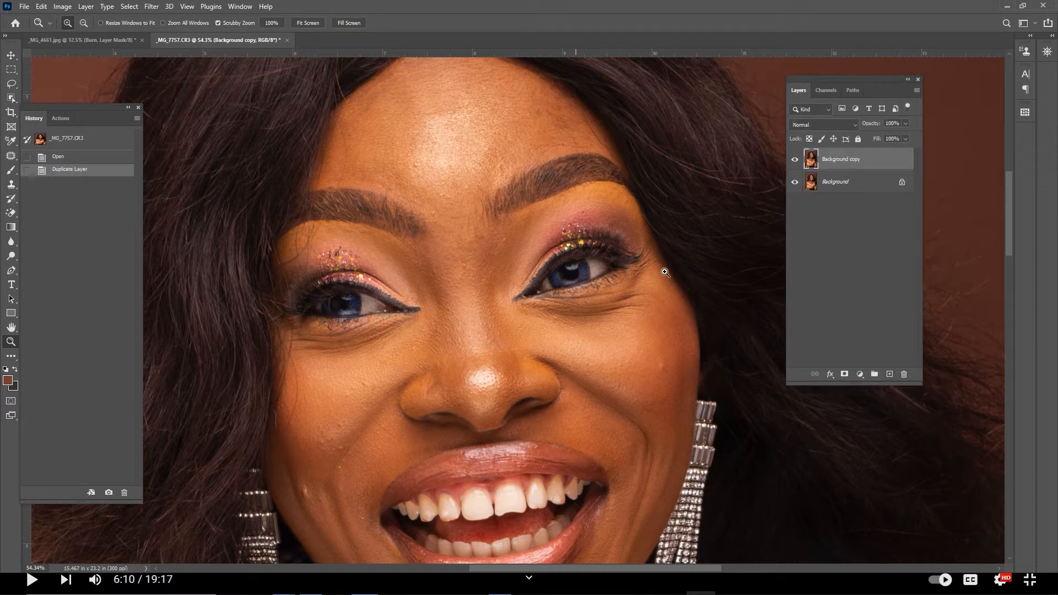
left_click_drag(1009, 226, 1017, 257)
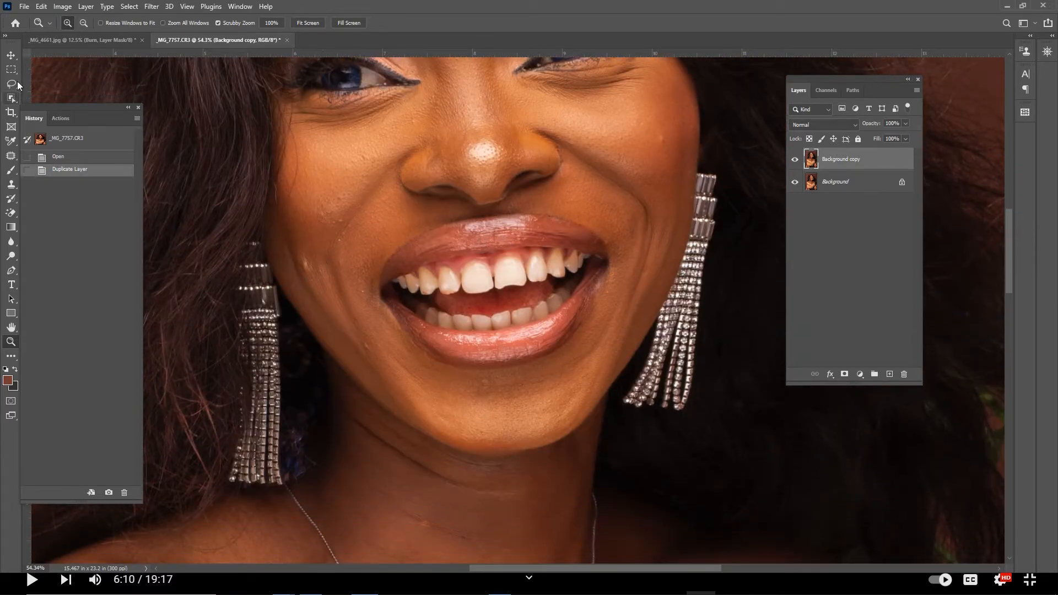
left_click(11, 156)
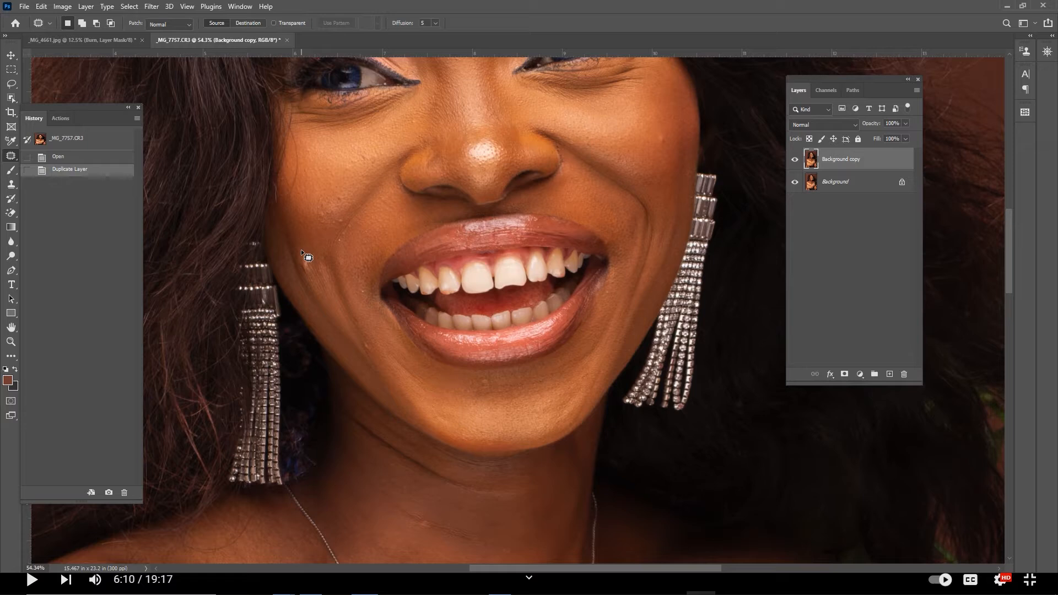
Patch the blemishes on the woman's right lower cheek and jawline using clean skin nearby
left_click_drag(312, 263, 317, 285)
key("ctrl+d")
mouse_move(363, 336)
left_mouse_down()
mouse_move(372, 355)
mouse_move(367, 346)
left_mouse_up()
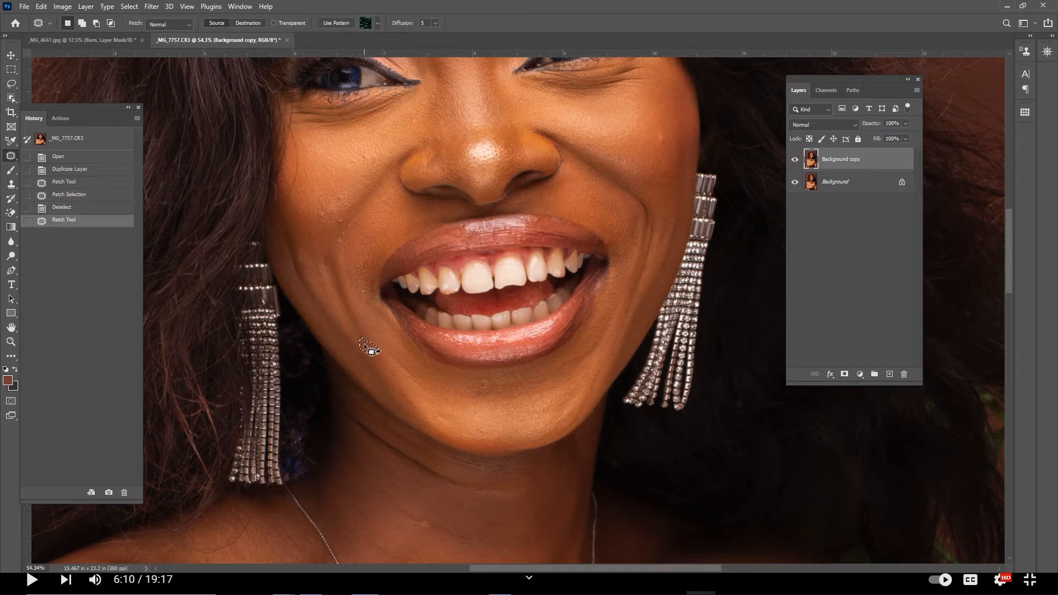
left_click_drag(364, 347, 380, 370)
key("ctrl+d")
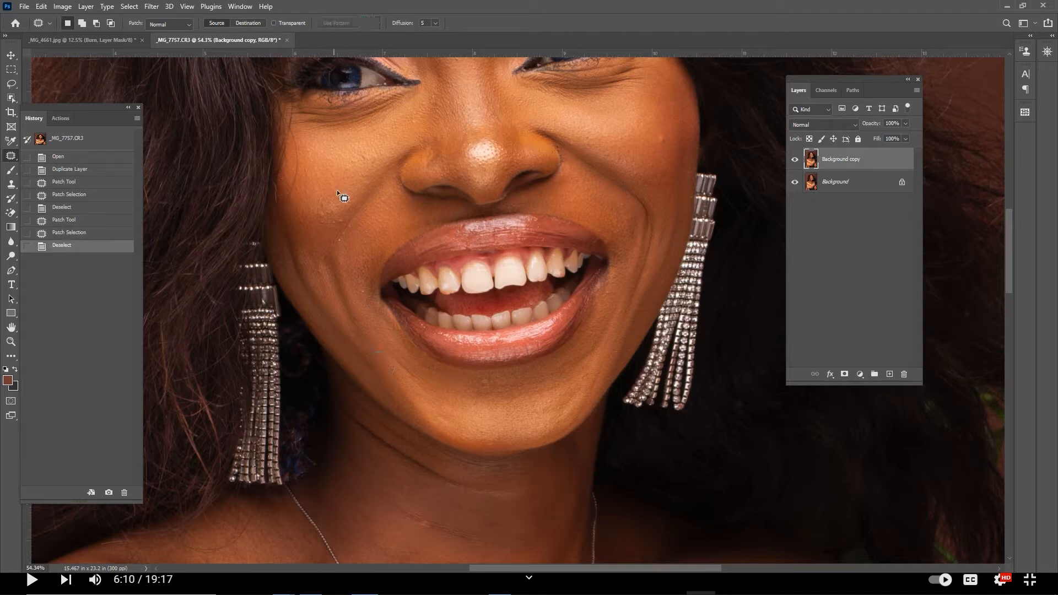
Patch the cluster of small bumps in the middle of the woman's right cheek with smoother adjacent skin
mouse_move(342, 194)
left_mouse_down()
mouse_move(349, 201)
mouse_move(346, 191)
mouse_move(334, 222)
mouse_move(319, 199)
mouse_move(335, 214)
left_mouse_up()
key("ctrl+d")
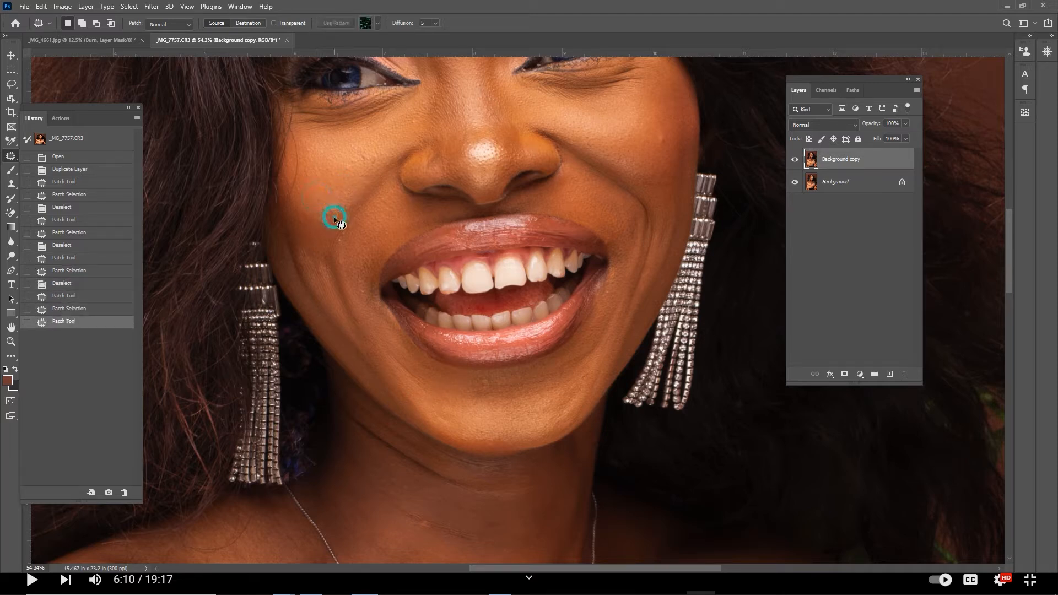
key("ctrl+d")
left_click_drag(345, 214, 330, 233)
key("ctrl+d")
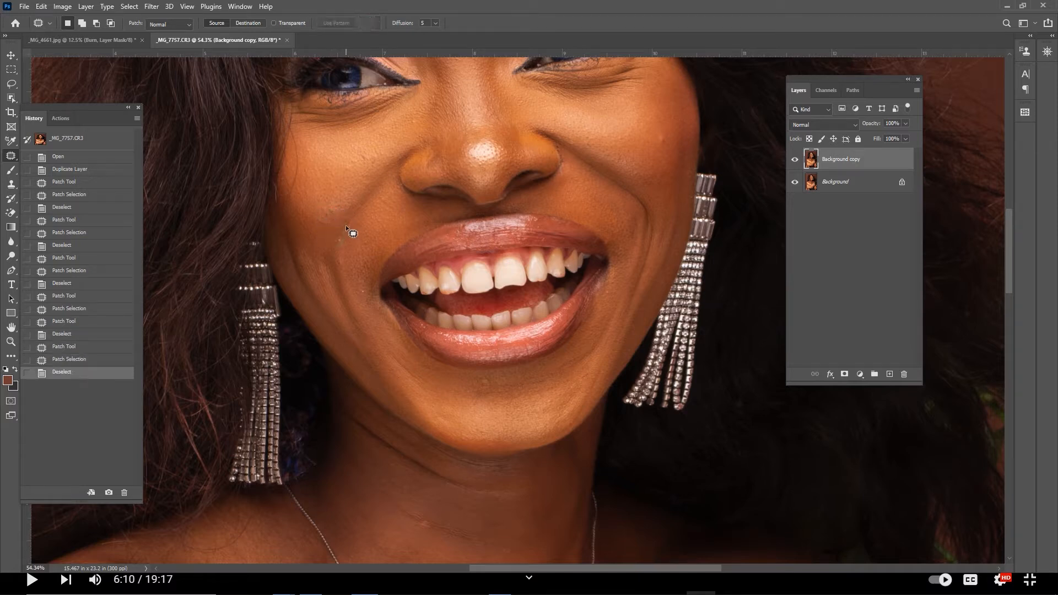
Patch the spots on the woman's left cheek, on the chin below the lower lip, and on the neck
left_click_drag(675, 134, 665, 114)
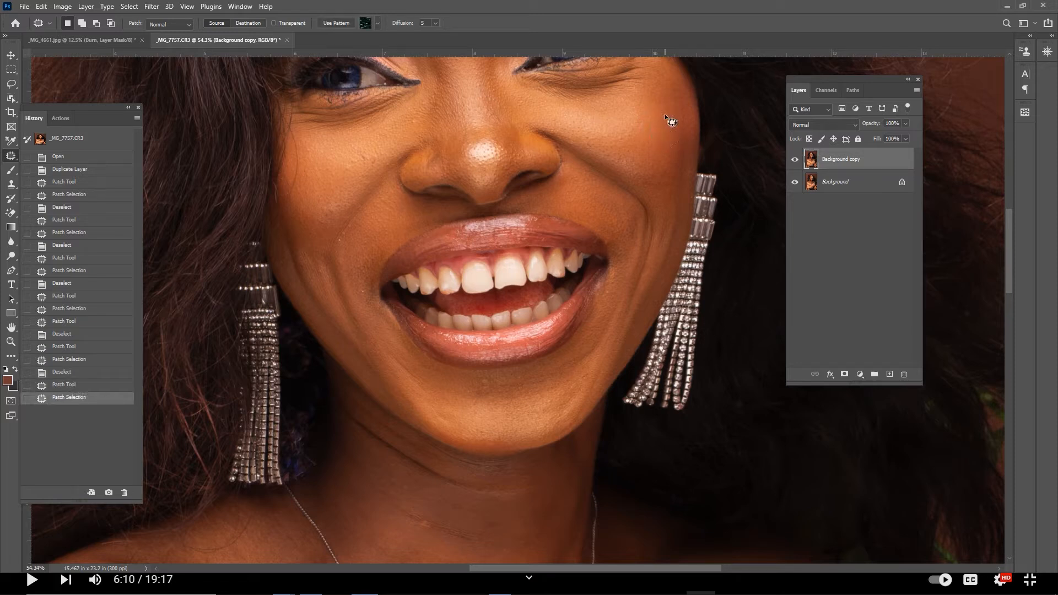
key("ctrl+d")
mouse_move(486, 371)
left_mouse_down()
mouse_move(498, 397)
mouse_move(496, 381)
mouse_move(517, 386)
left_mouse_up()
key("ctrl+d")
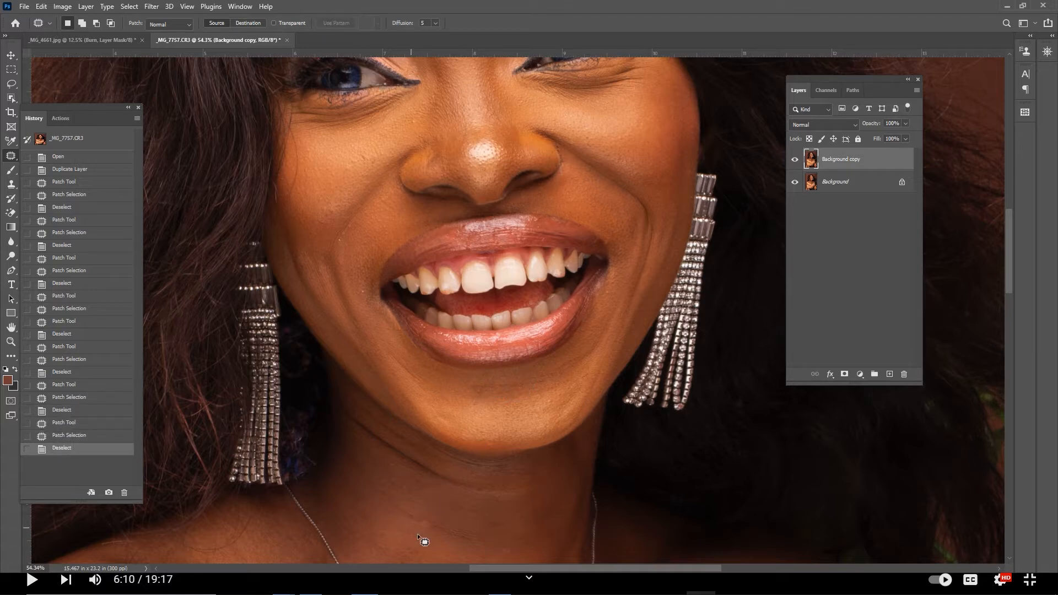
left_click_drag(424, 517, 441, 526)
key("ctrl+d")
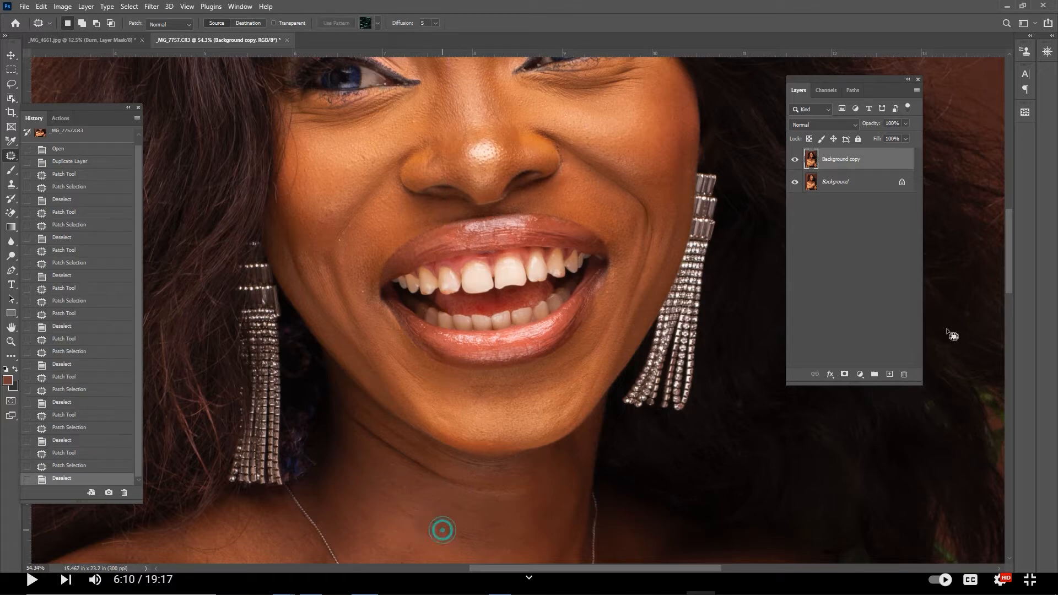
Patch the uneven spots on the forehead and on the woman's right cheek below the eye
left_click_drag(1010, 267, 1012, 224)
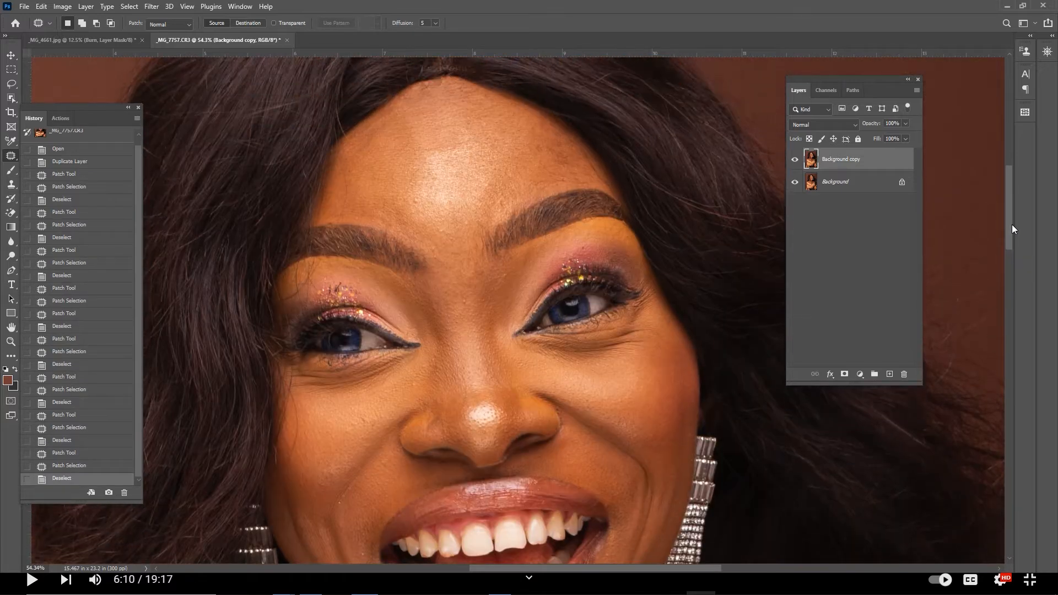
mouse_move(436, 197)
left_mouse_down()
mouse_move(421, 198)
mouse_move(425, 208)
mouse_move(429, 197)
mouse_move(406, 184)
left_mouse_up()
key("ctrl+d")
mouse_move(537, 141)
left_mouse_down()
mouse_move(530, 155)
mouse_move(539, 142)
mouse_move(549, 169)
left_mouse_up()
key("ctrl+d")
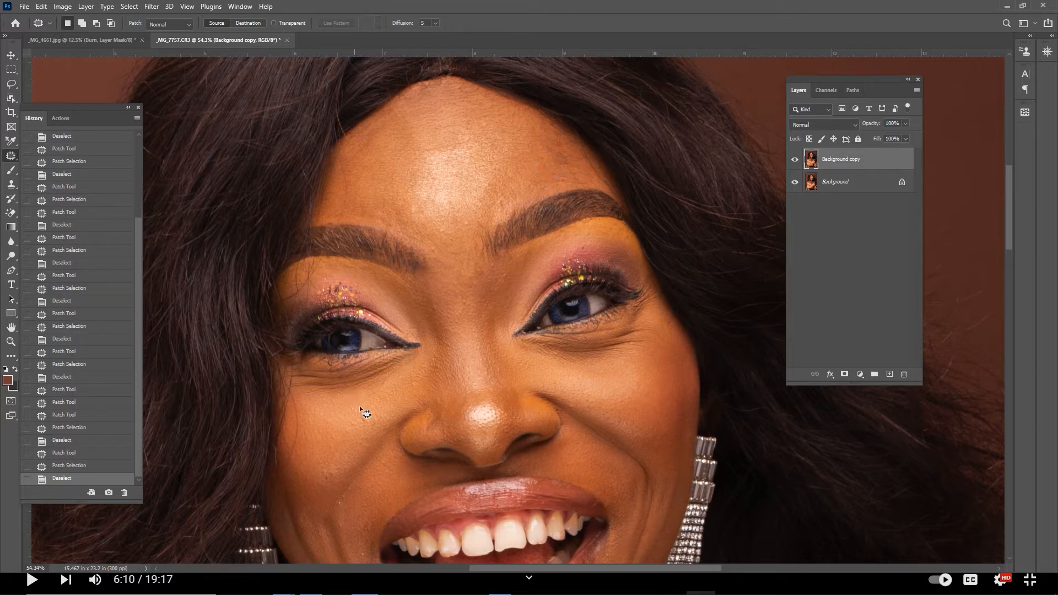
mouse_move(359, 410)
left_mouse_down()
mouse_move(368, 432)
mouse_move(383, 422)
mouse_move(352, 432)
left_mouse_up()
key("ctrl+d")
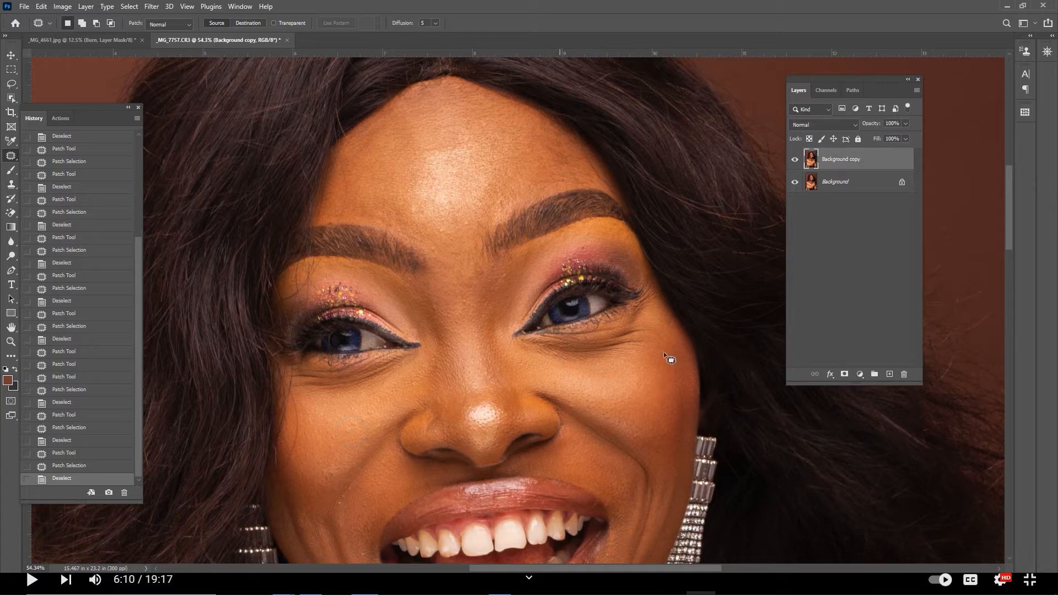
Duplicate the retouched Background copy layer and hide the new top copy
left_click_drag(1006, 219, 1022, 272)
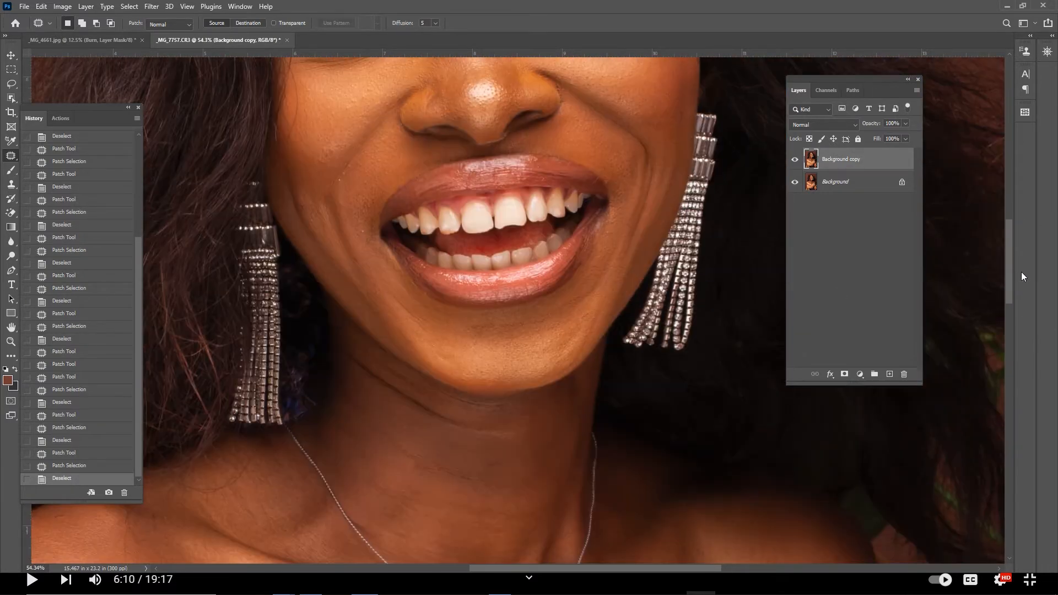
key("ctrl+minus")
key("ctrl+minus")
key("ctrl+minus")
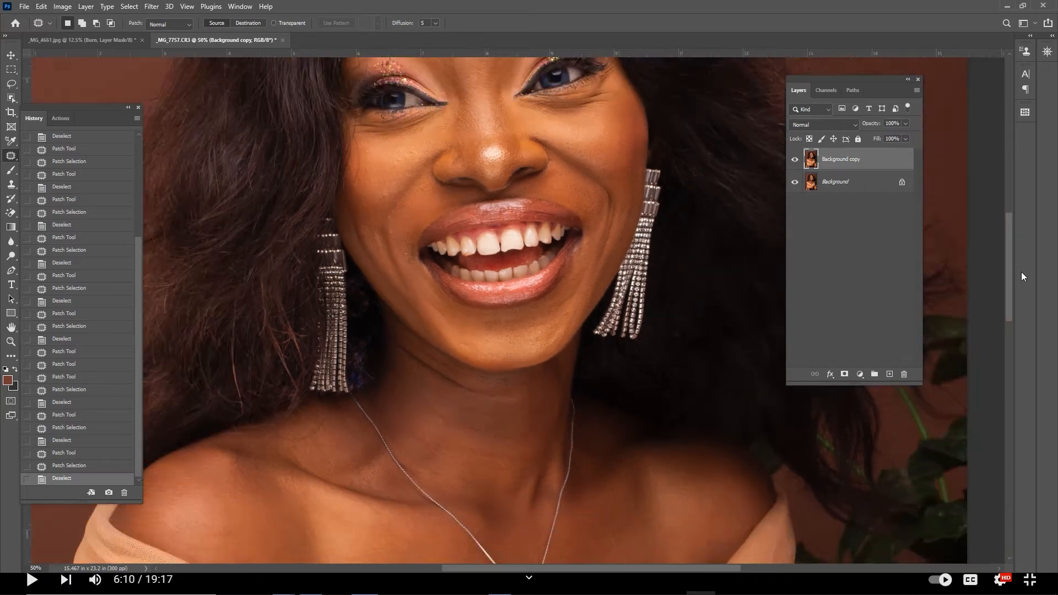
key("ctrl+minus")
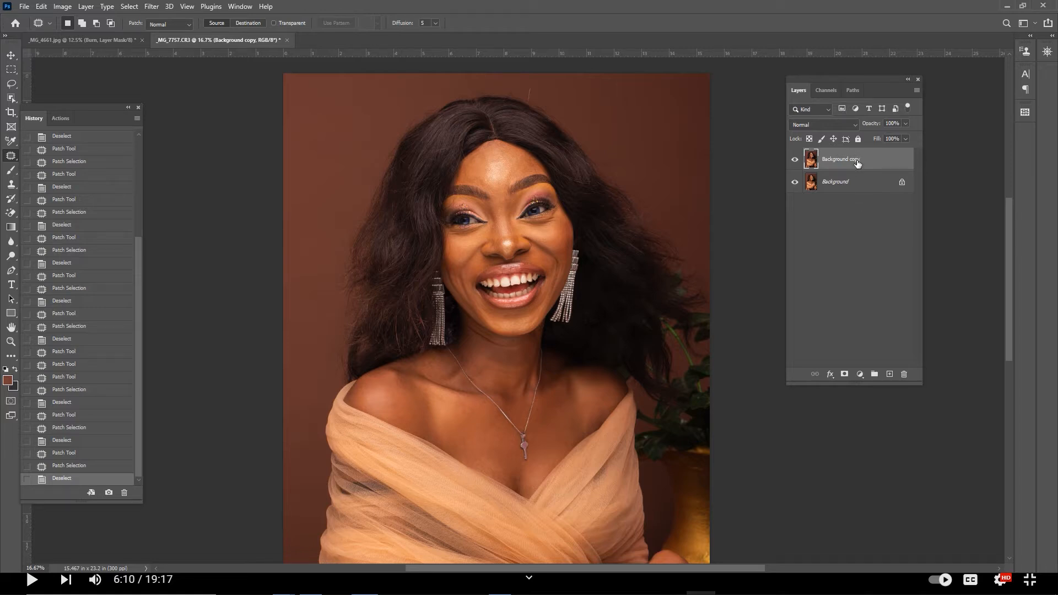
key("ctrl+u")
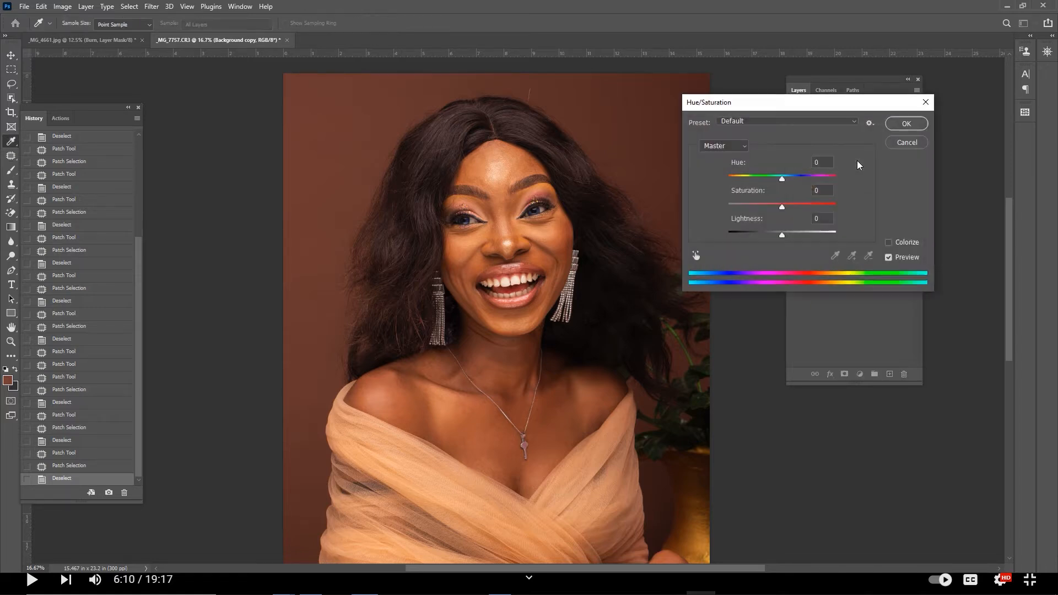
left_click(907, 142)
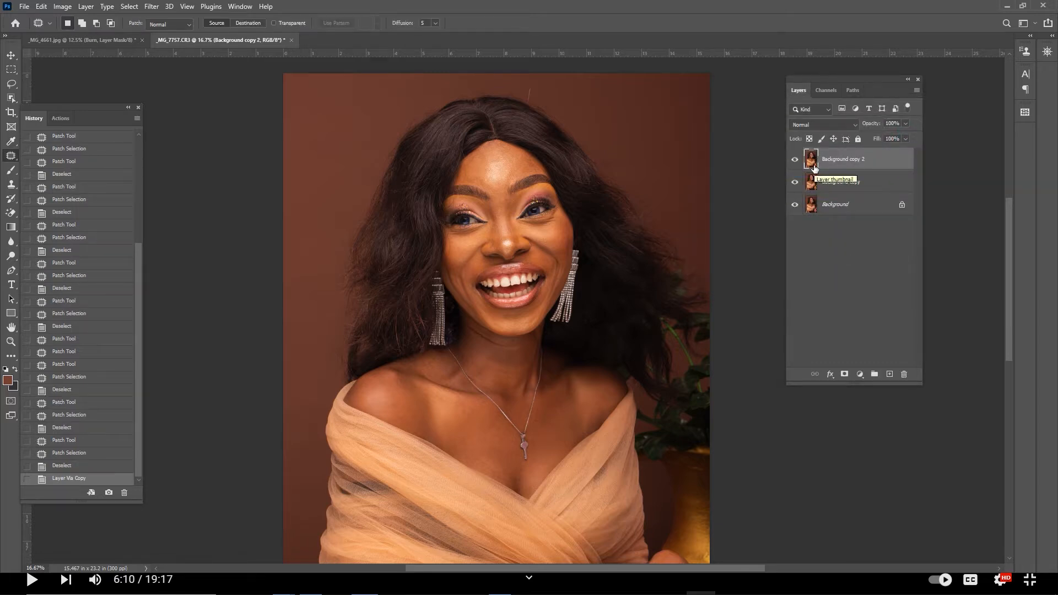
left_click(795, 159)
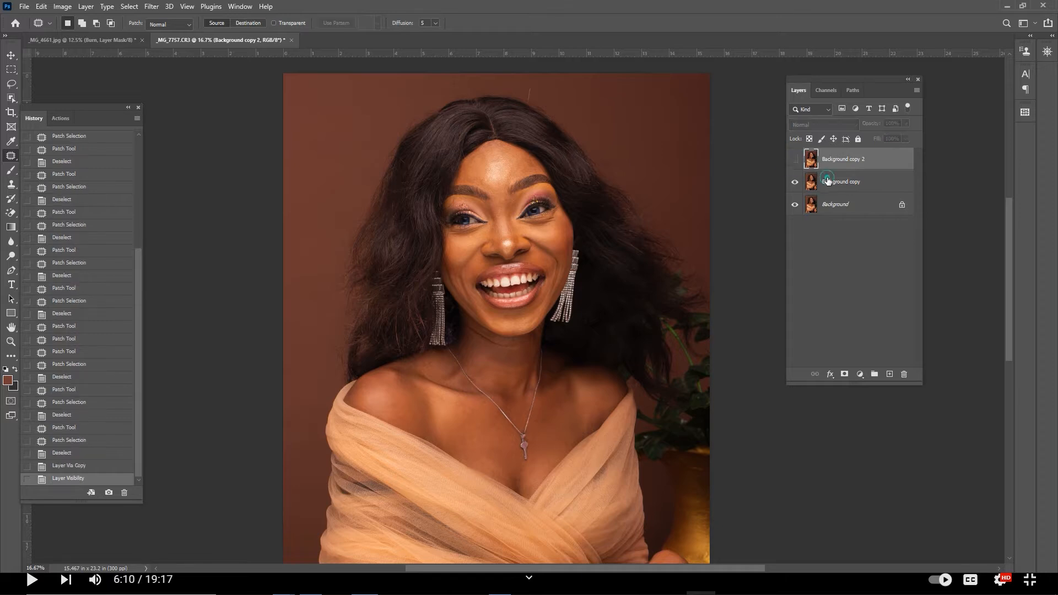
Rename the Background copy layer to Color and the hidden layer above it to Texture
left_click(827, 182)
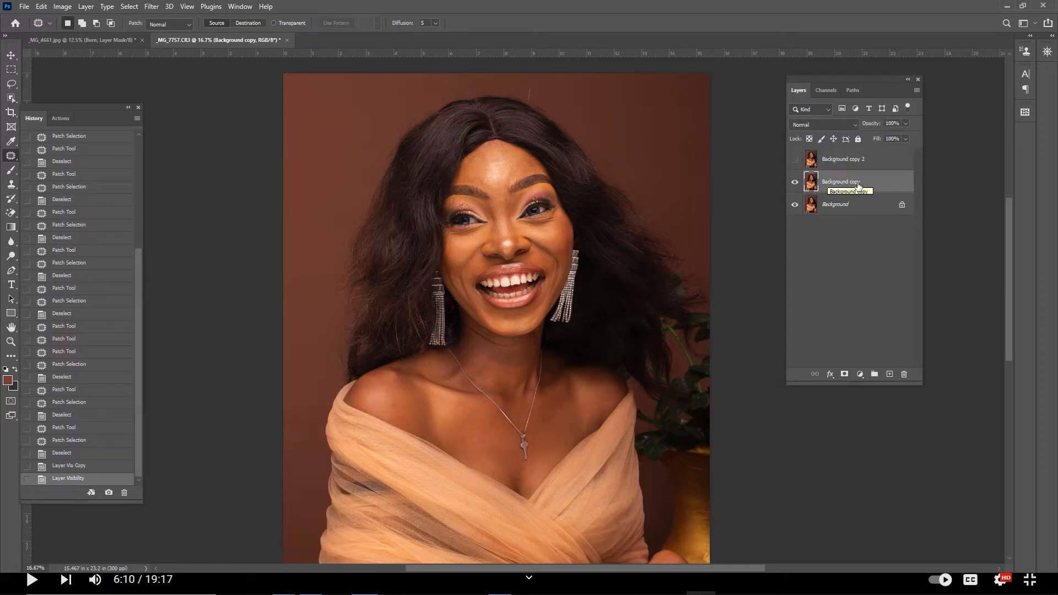
double_click(849, 187)
type("Color")
key("Return")
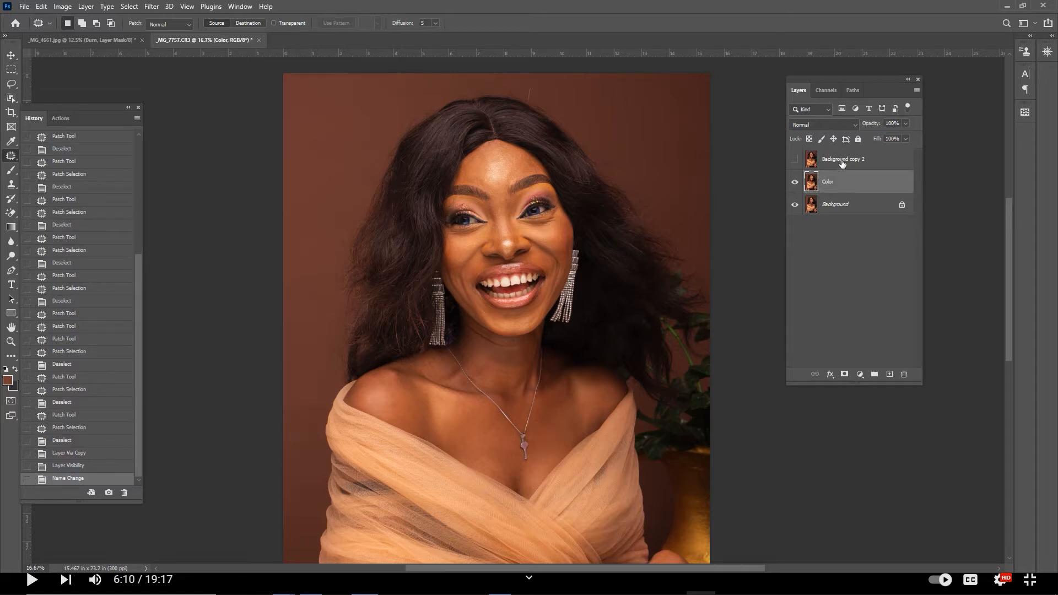
left_click(841, 161)
double_click(841, 161)
type("Texture")
key("Return")
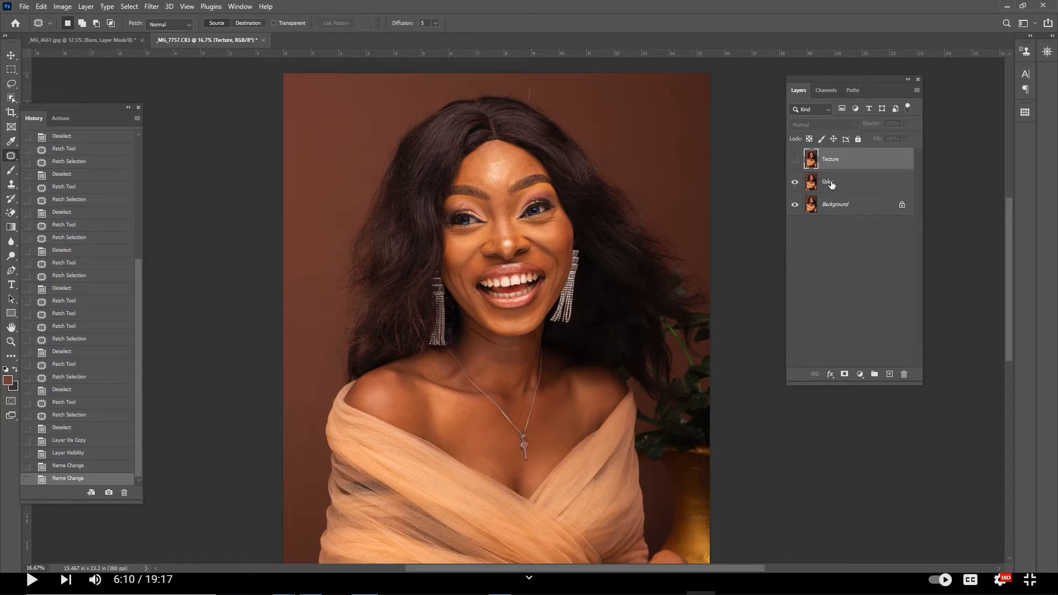
Apply a Median noise filter with a radius of 5 pixels to the Color layer
left_click(832, 186)
left_click(151, 6)
mouse_move(194, 149)
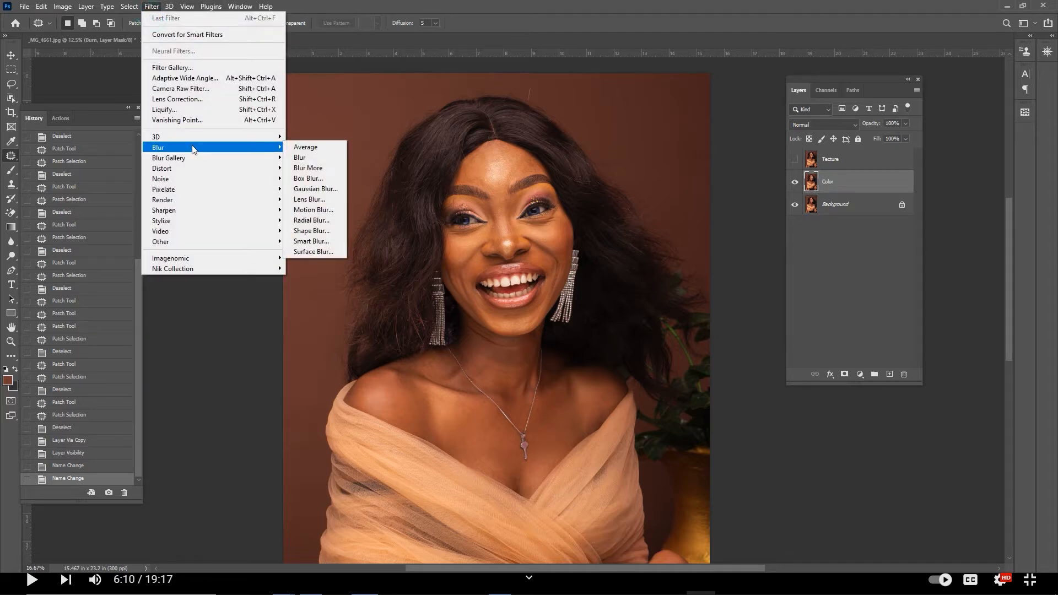
mouse_move(209, 177)
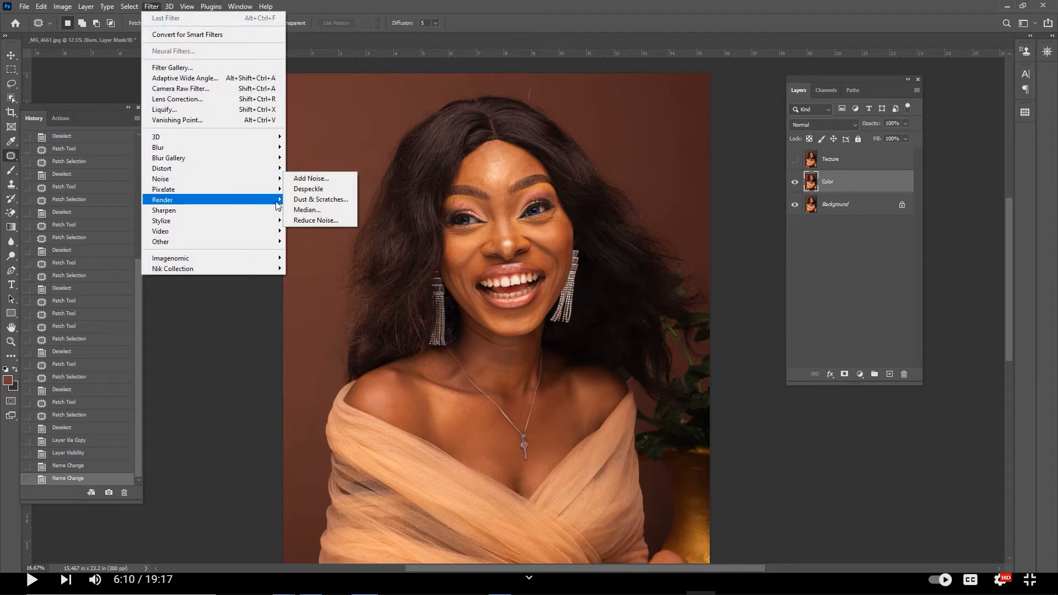
left_click(324, 211)
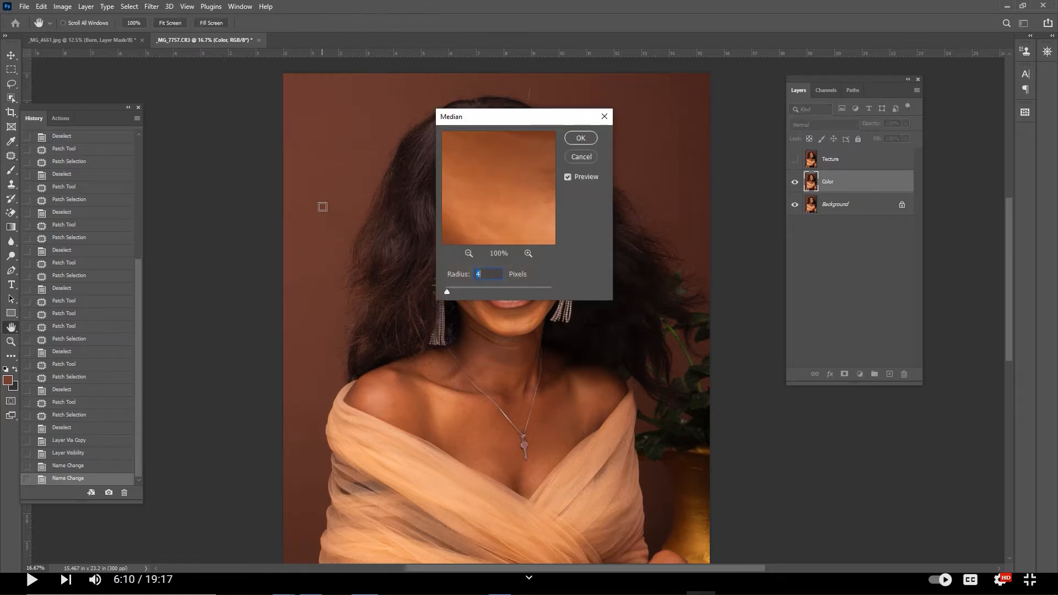
type("5")
left_click(596, 141)
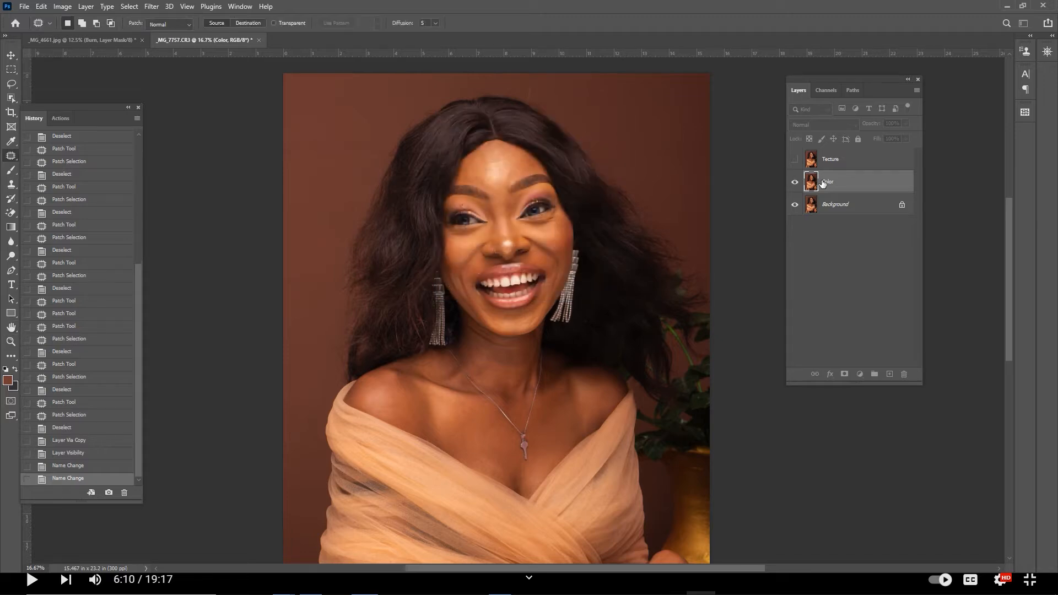
Show the Texture layer and use Apply Image on it with the Color layer as source, Subtract blending, scale 2 and offset 128
left_click(795, 160)
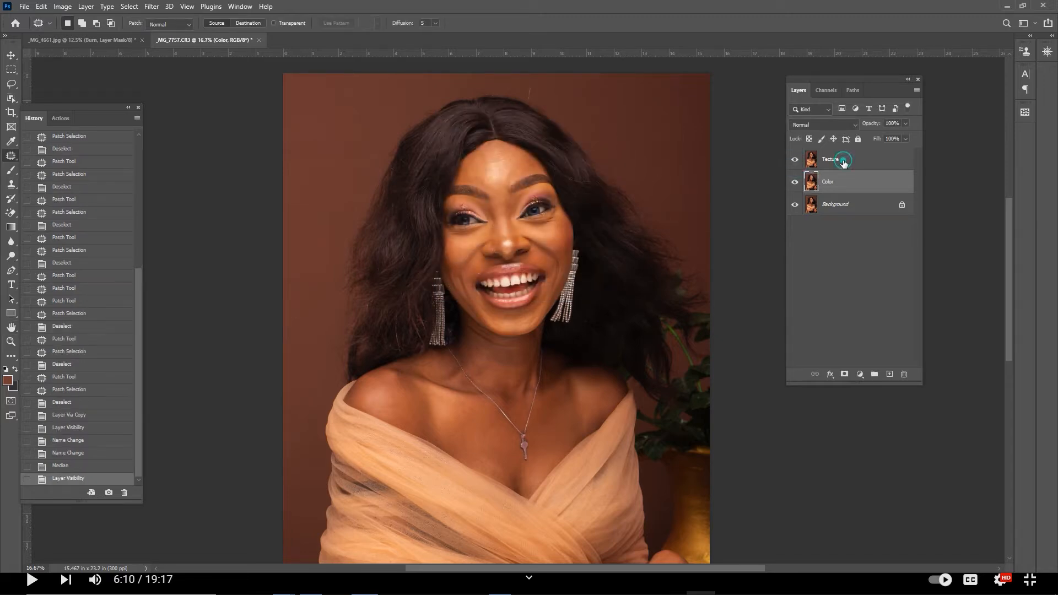
left_click(844, 160)
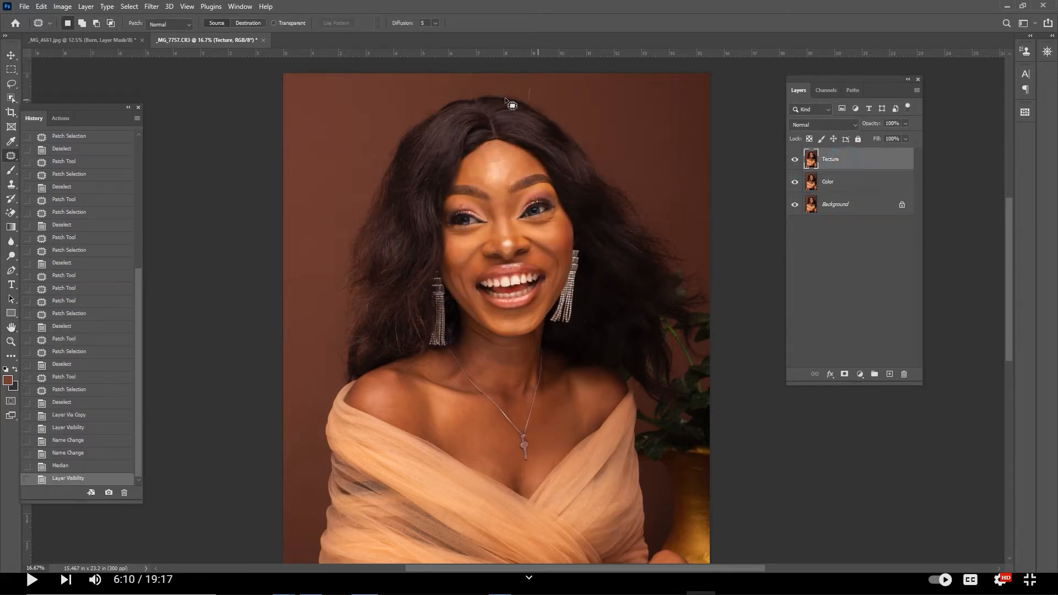
left_click(63, 6)
left_click(85, 167)
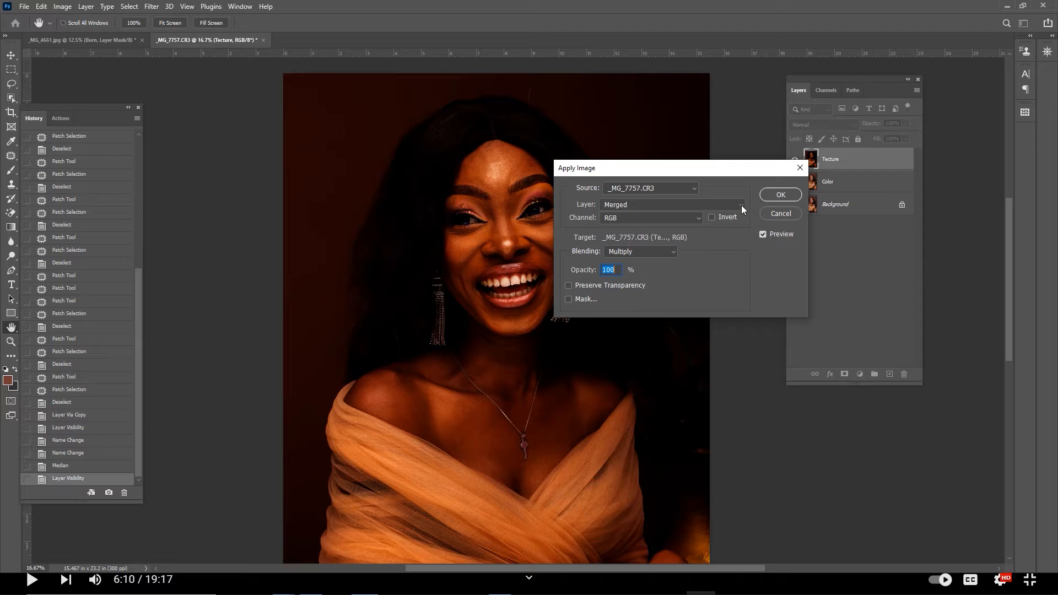
left_click(742, 208)
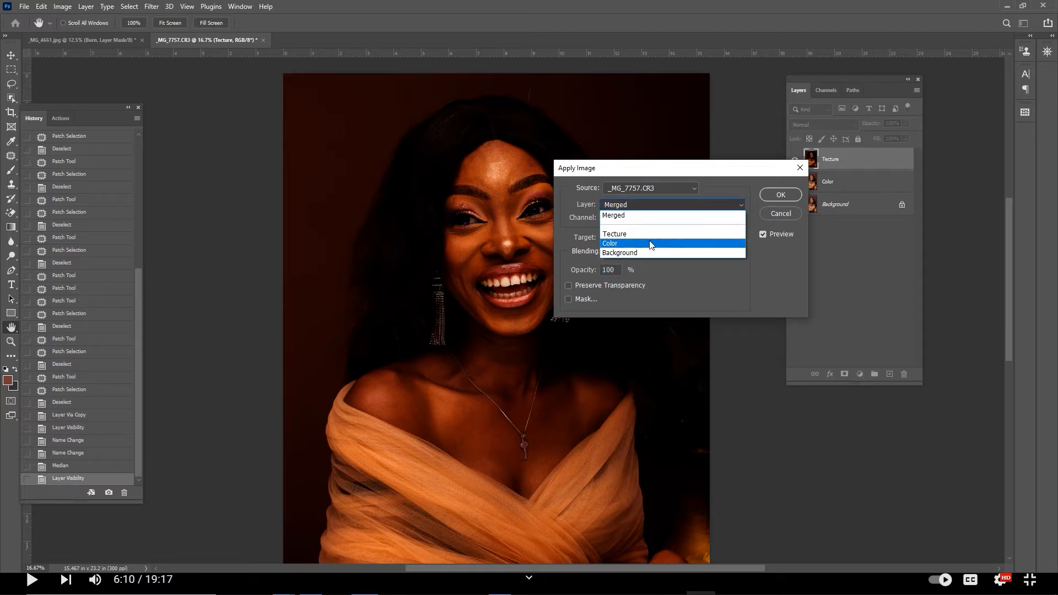
left_click(624, 243)
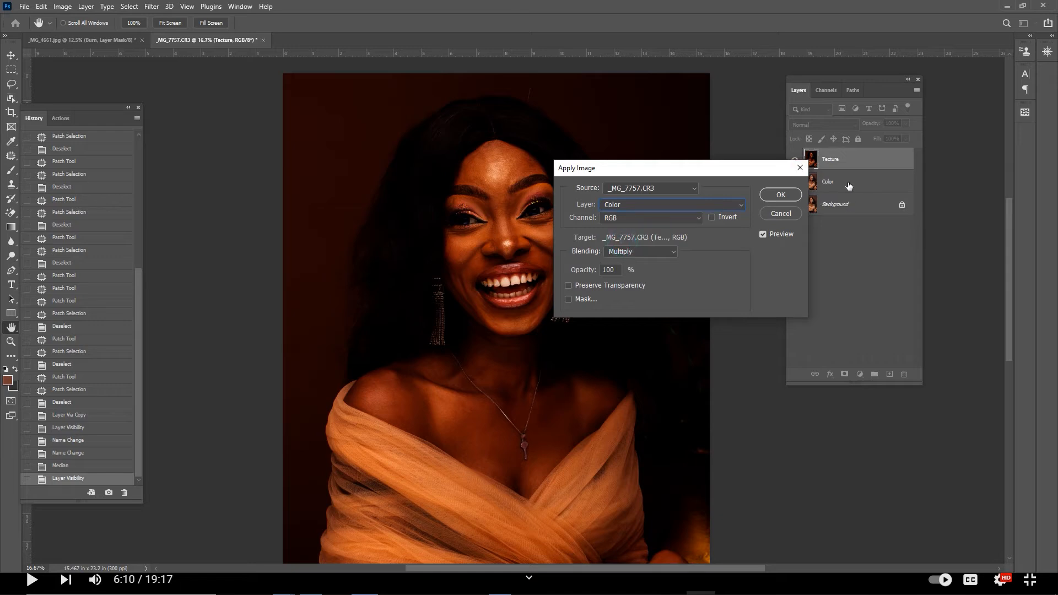
left_click(656, 254)
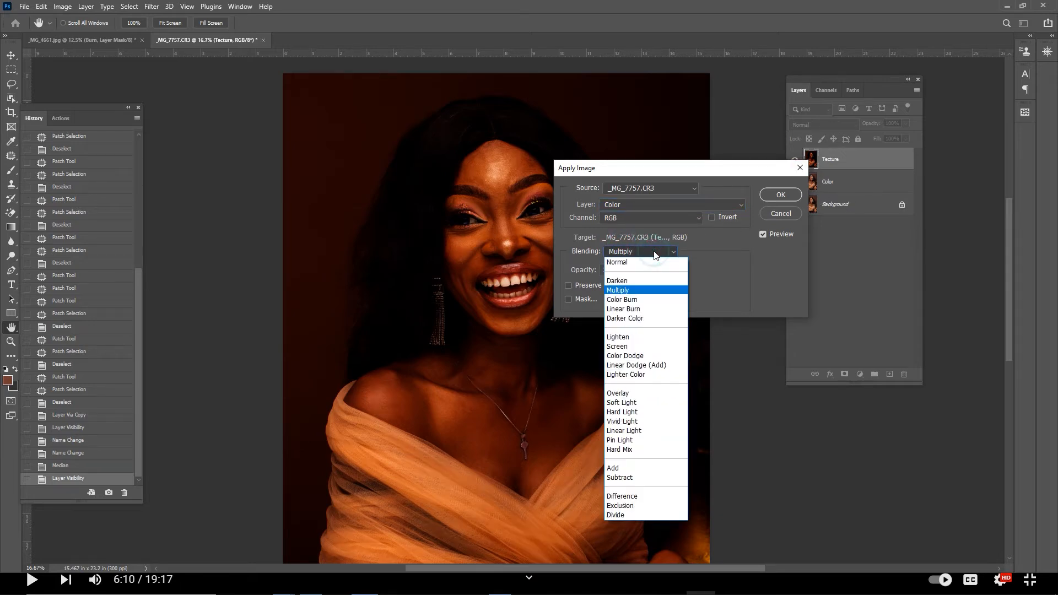
left_click(632, 478)
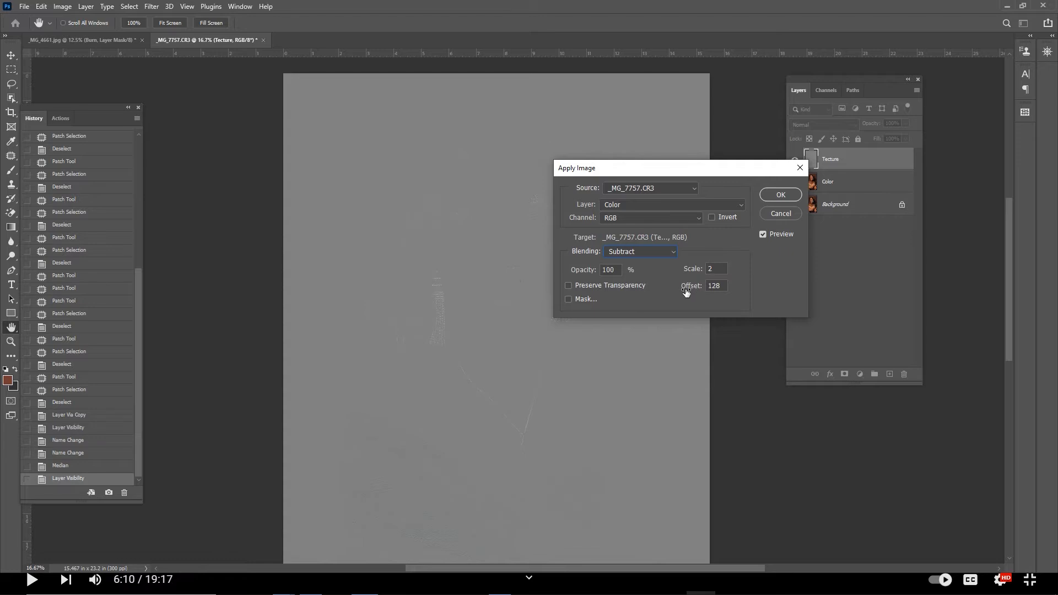
left_click(781, 194)
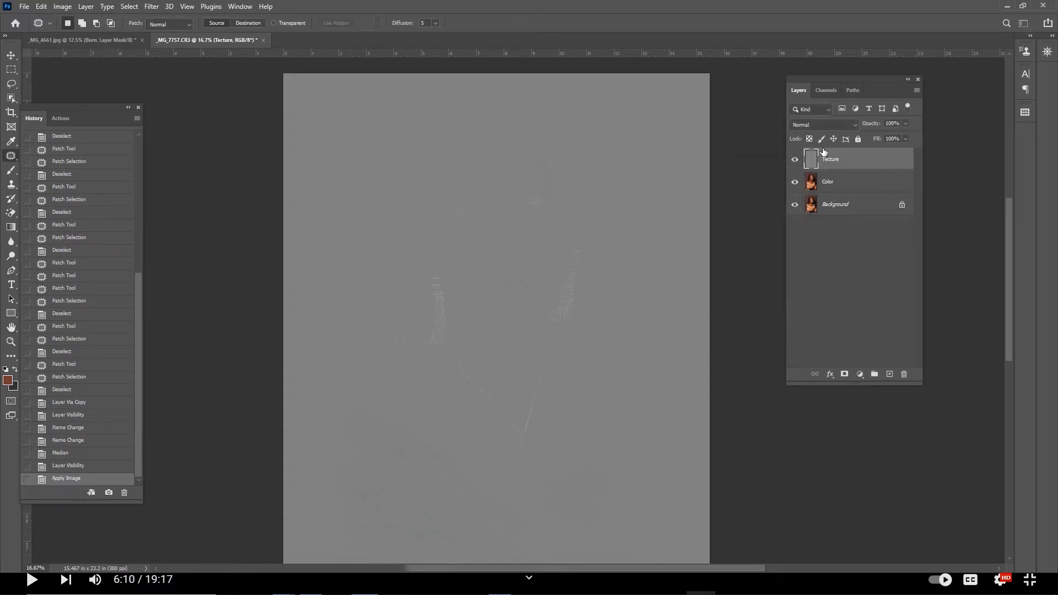
Set the Texture layer's blend mode to Linear Light and group the Texture and Color layers as FS
left_click(839, 124)
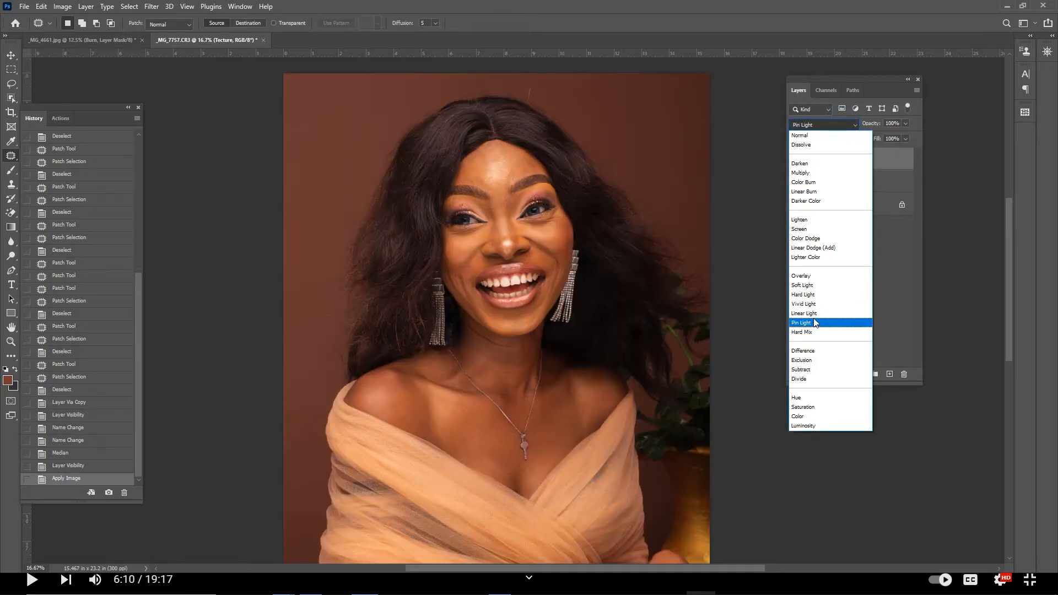
left_click(811, 312)
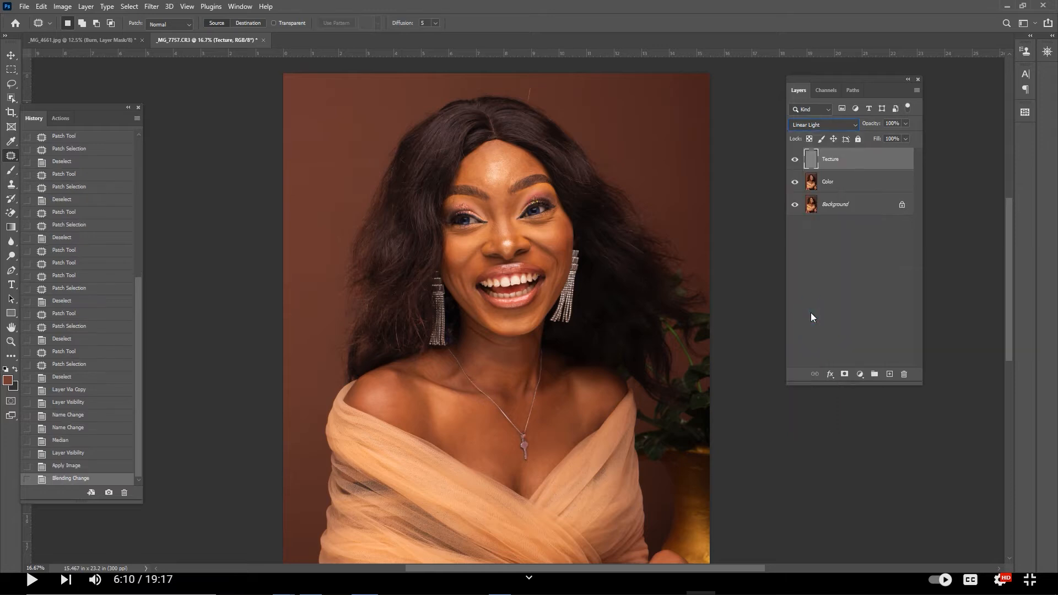
left_click(847, 184, "shift")
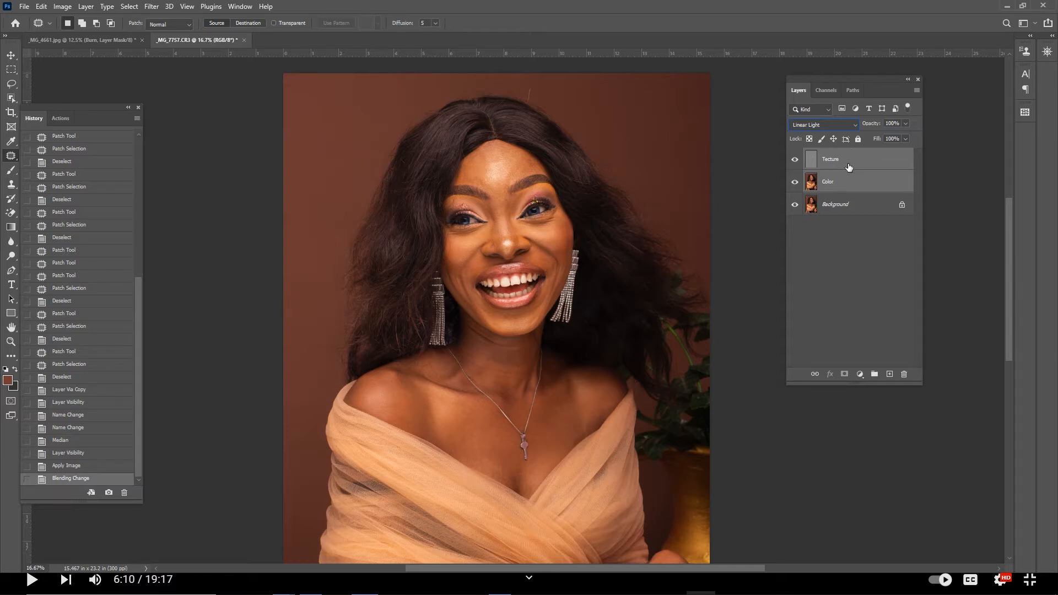
key("ctrl+g")
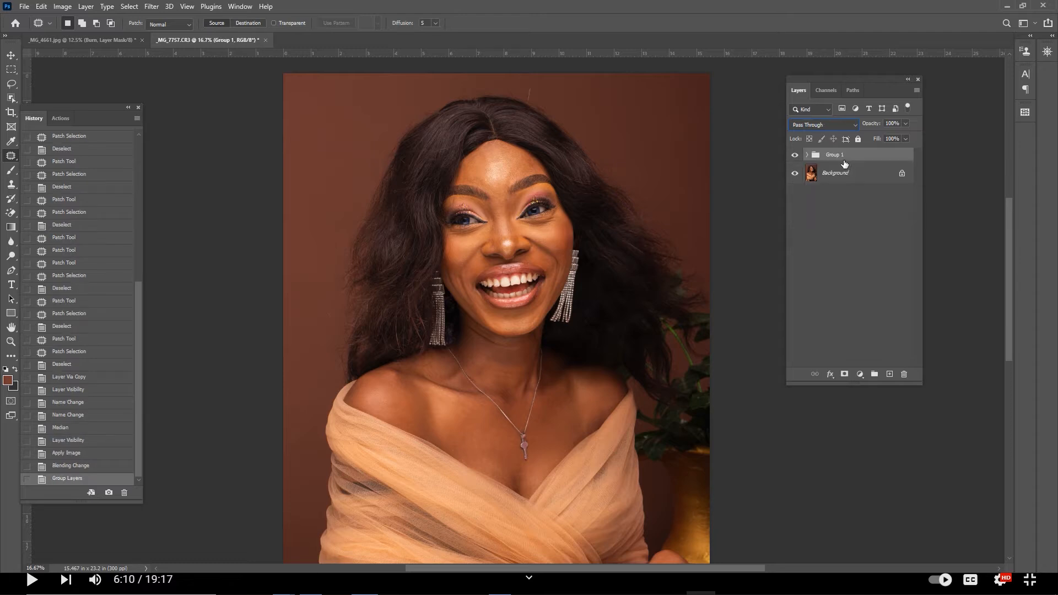
double_click(838, 160)
type("FS")
key("Return")
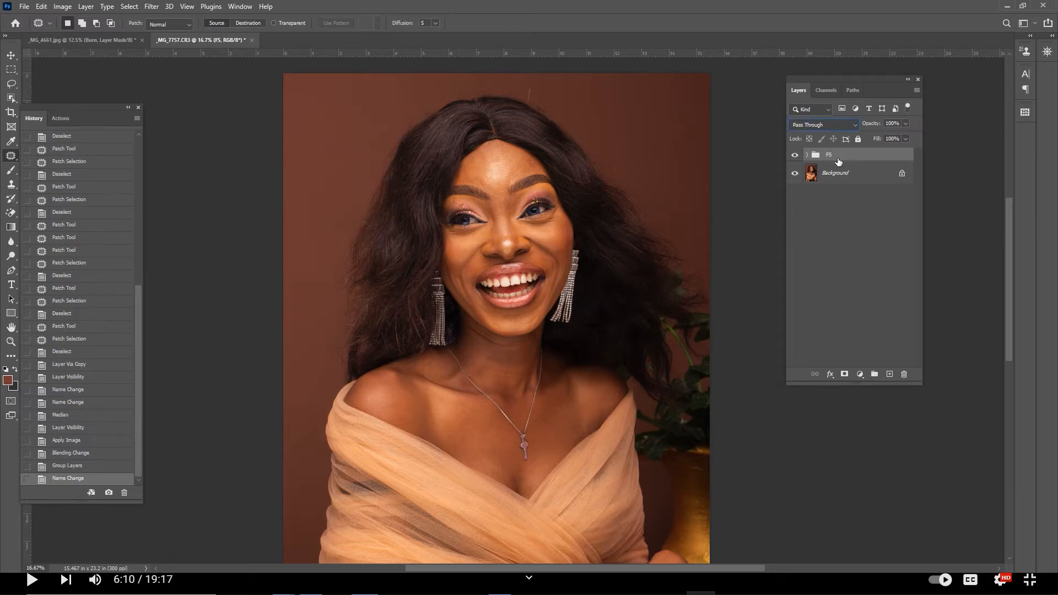
Expand the FS group, duplicate the Color layer and clip the copy to the original Color layer
left_click(808, 156)
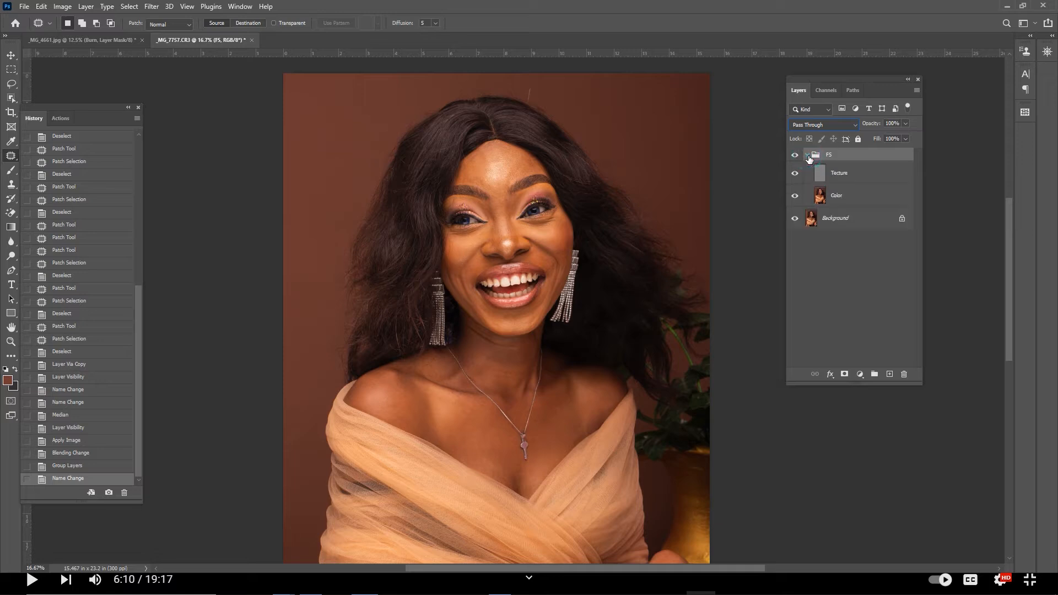
left_click(848, 205)
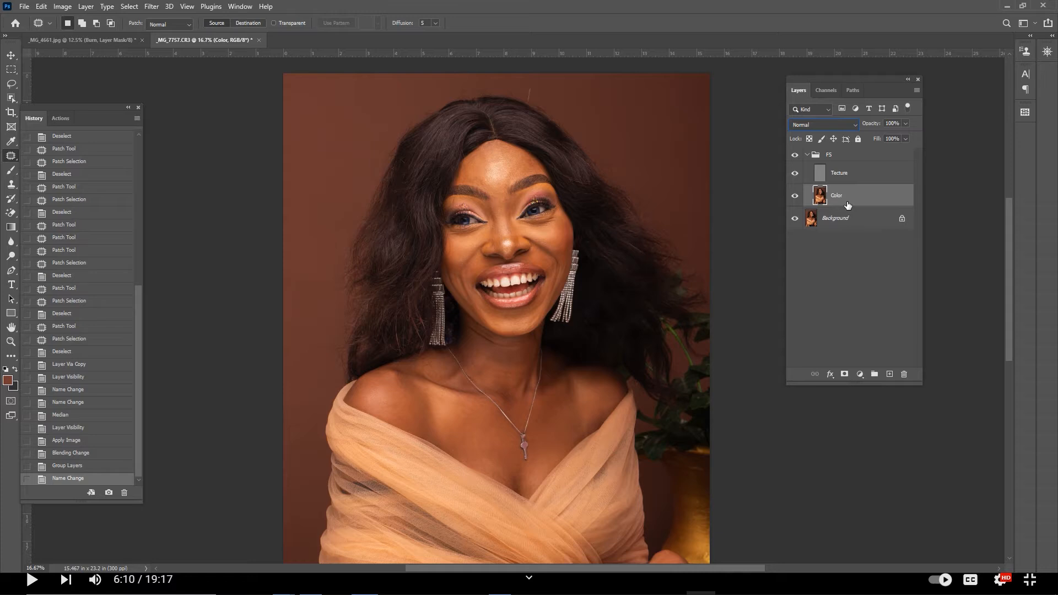
key("ctrl+j")
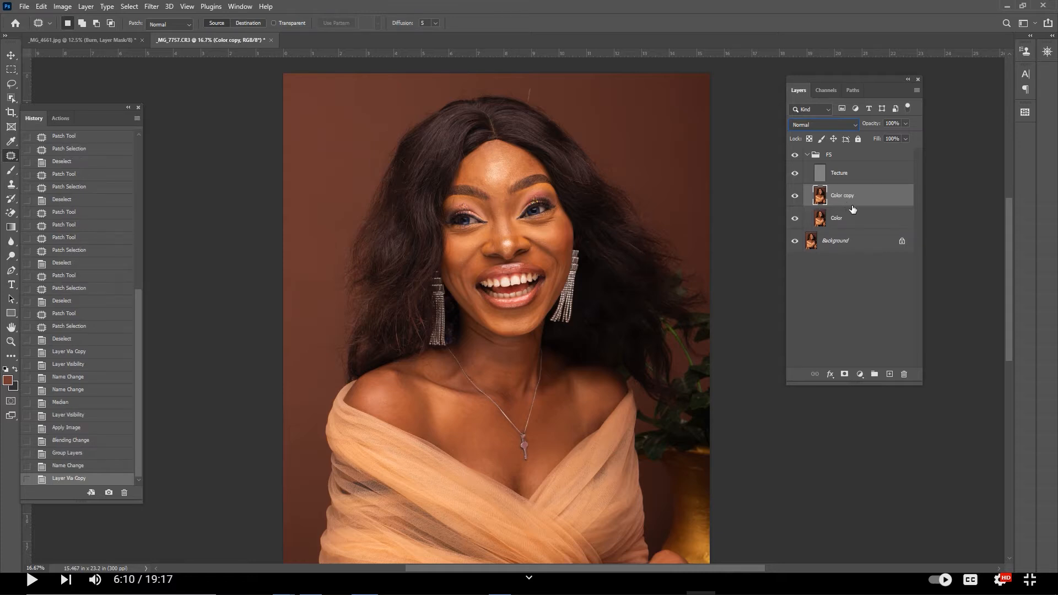
left_click(851, 208, "alt")
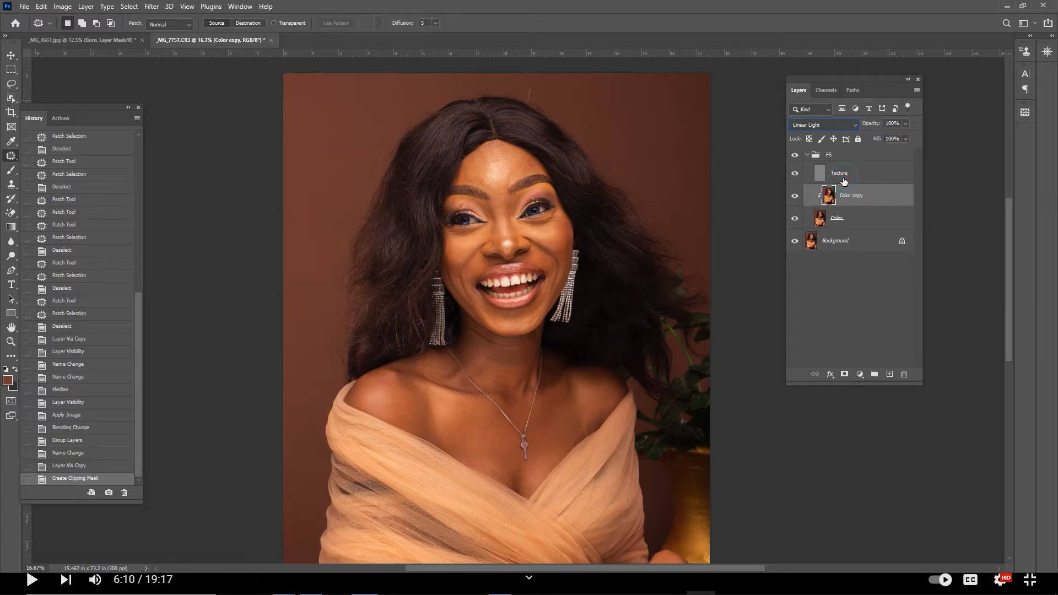
Duplicate the Texture layer as a copy clipped to the original and set the copy's blend mode to Normal
left_click(844, 182)
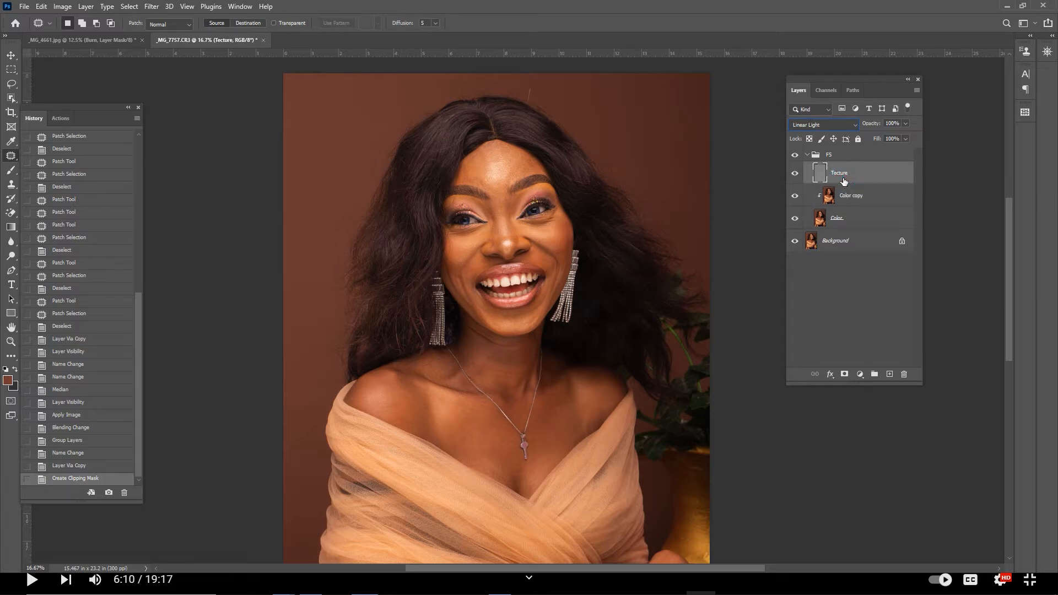
key("ctrl+j")
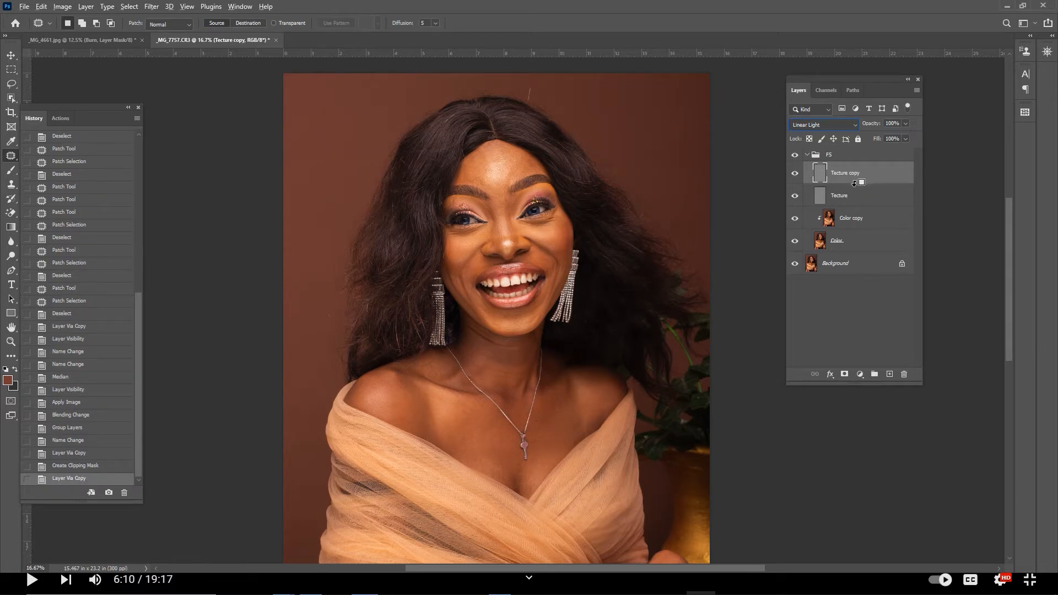
left_click(855, 184, "alt")
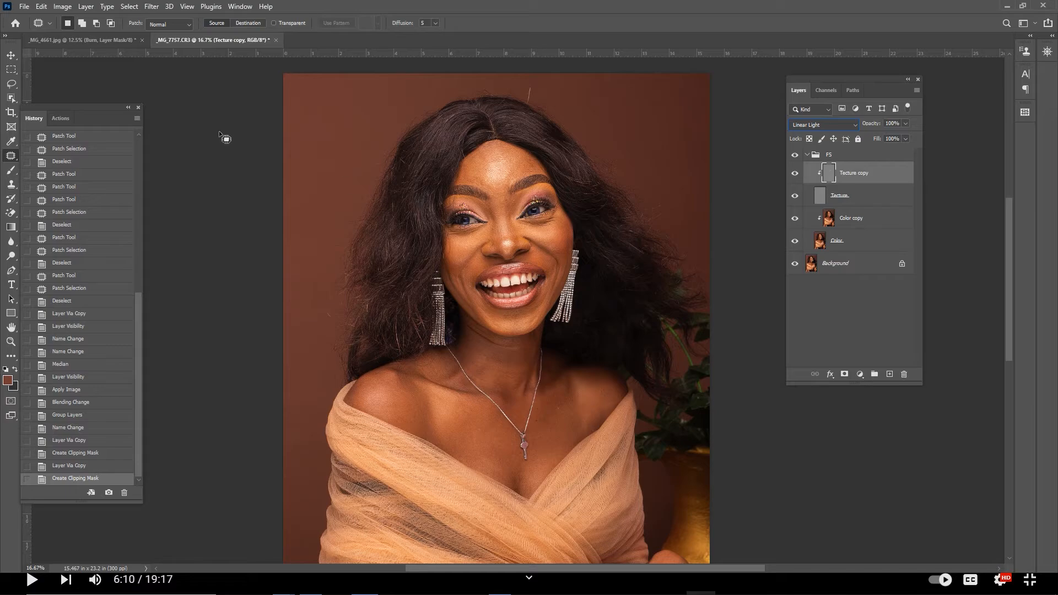
left_click(11, 342)
left_click_drag(409, 172, 421, 212)
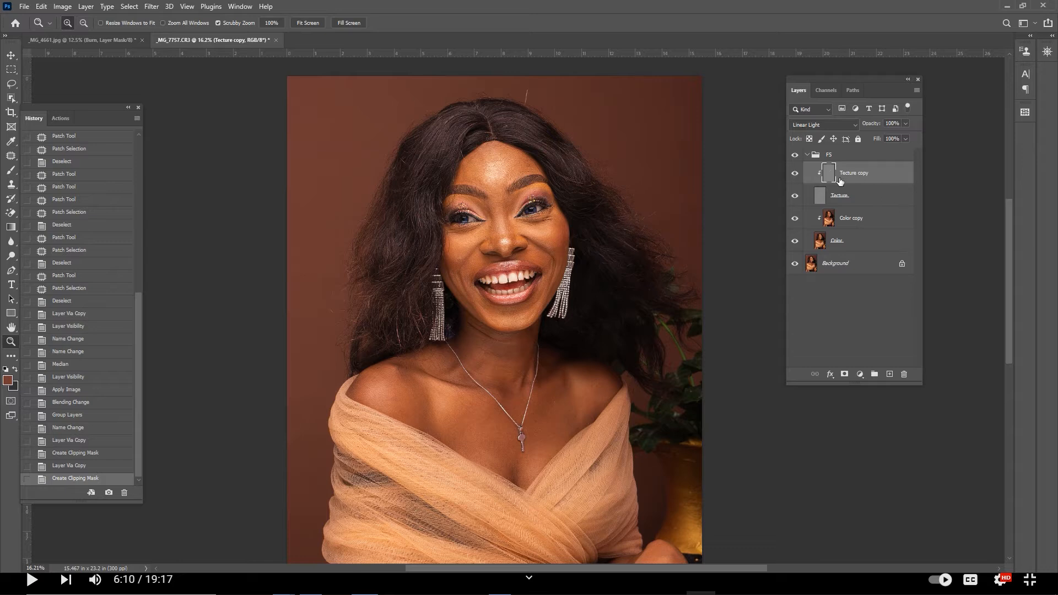
left_click(830, 126)
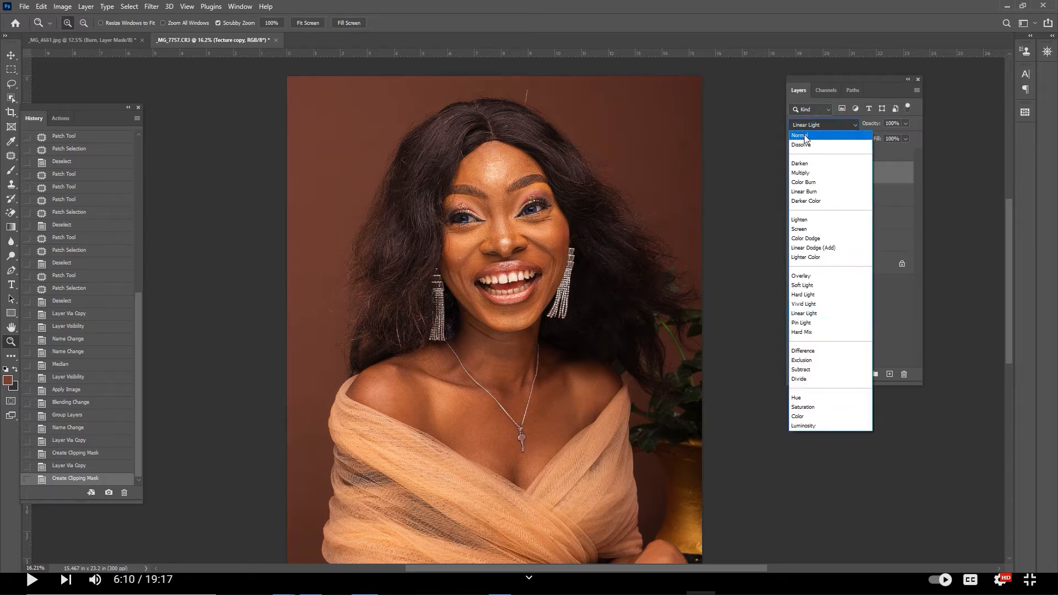
left_click(806, 139)
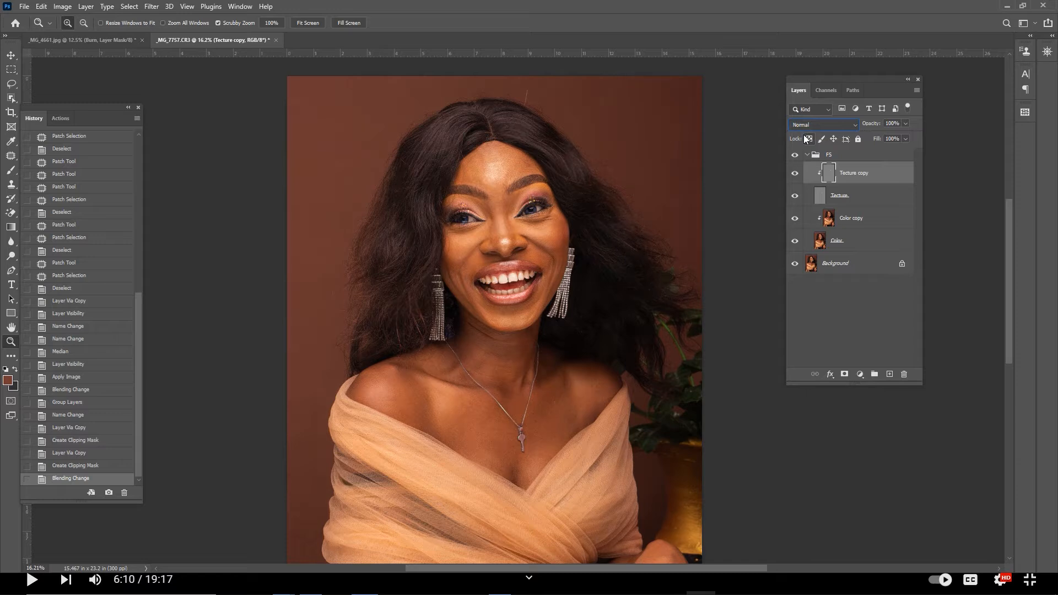
Select the Color copy layer, activate the Mixer Brush with loading after each stroke off and frame the face for painting
left_click(873, 217)
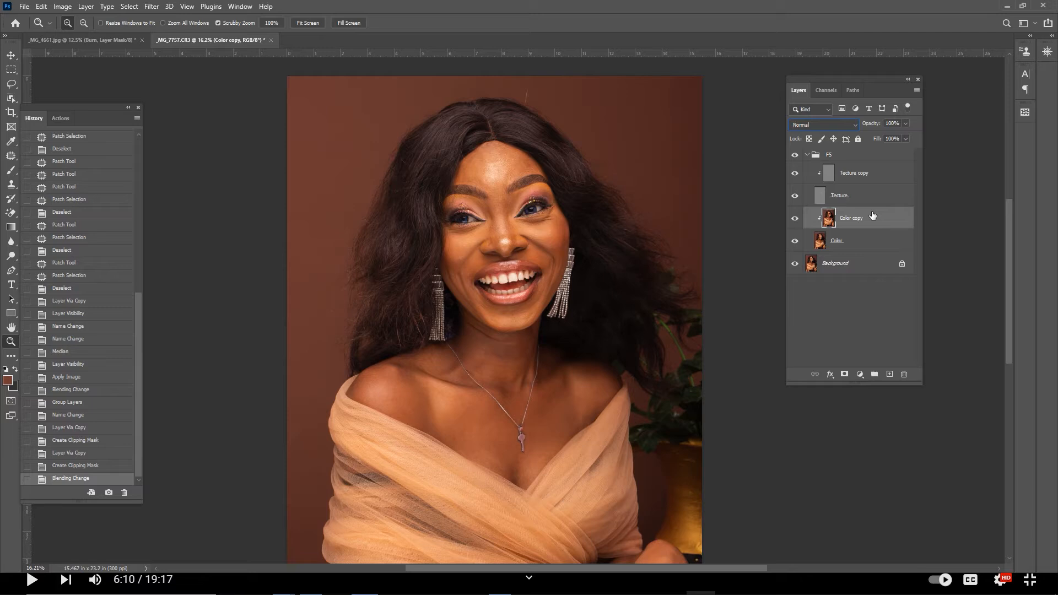
left_click(9, 173)
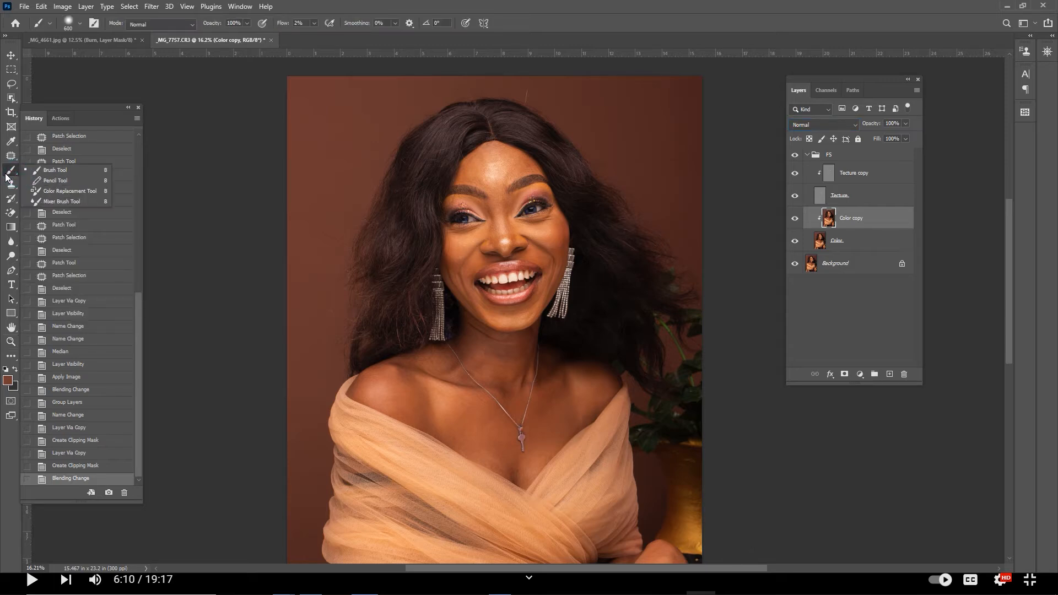
left_click(41, 202)
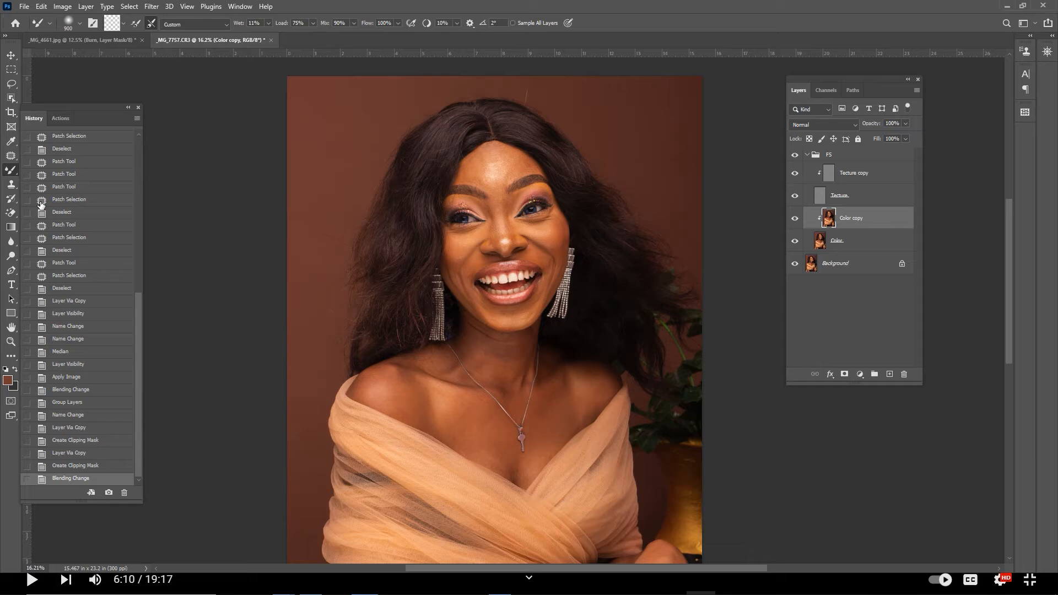
left_click(137, 23)
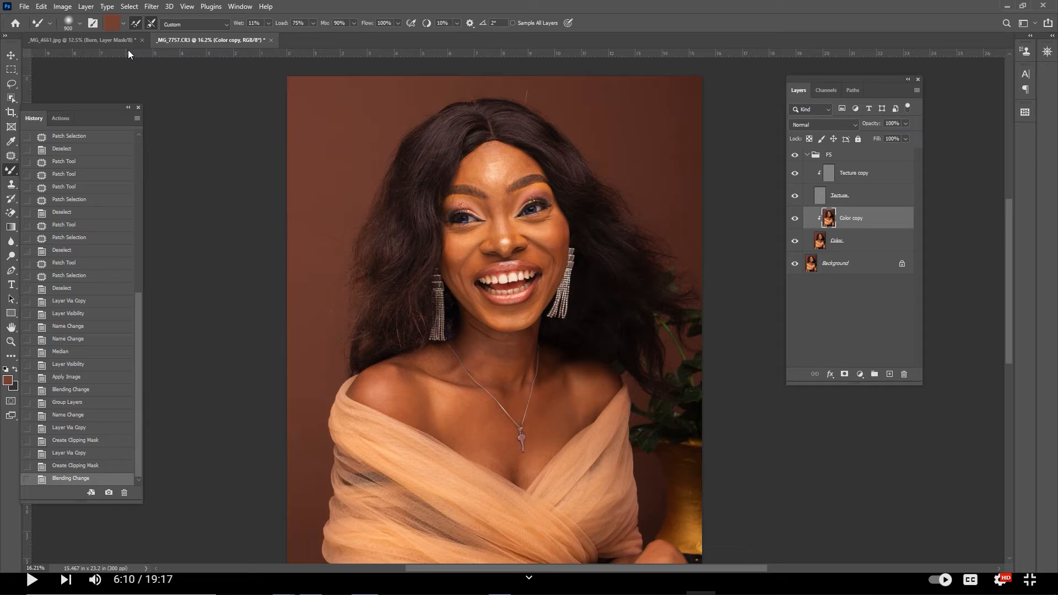
left_click(135, 23)
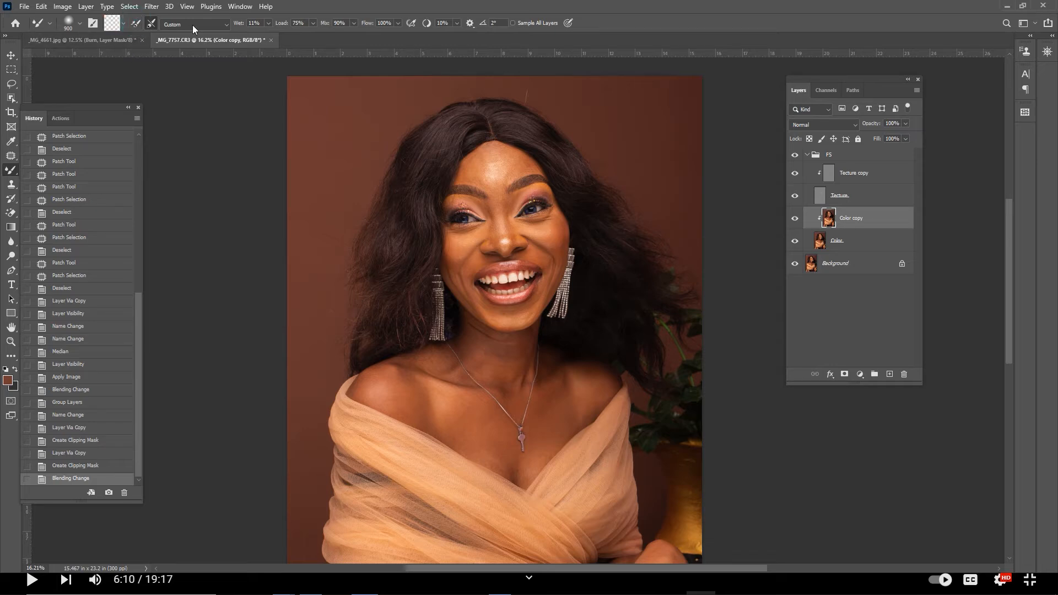
left_click(153, 24)
key("z")
left_click_drag(505, 169, 552, 180)
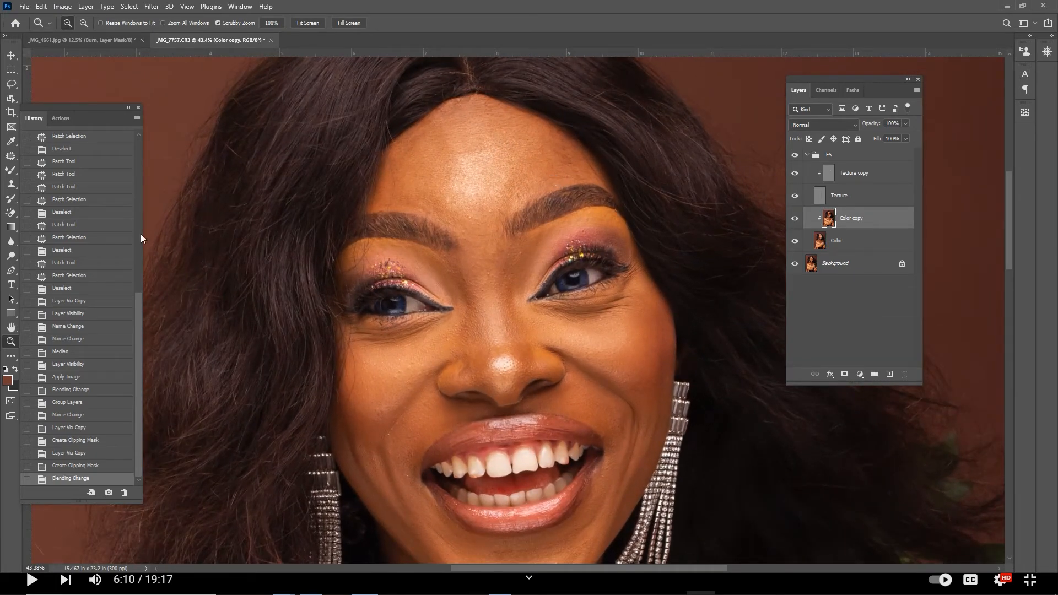
left_click(11, 170)
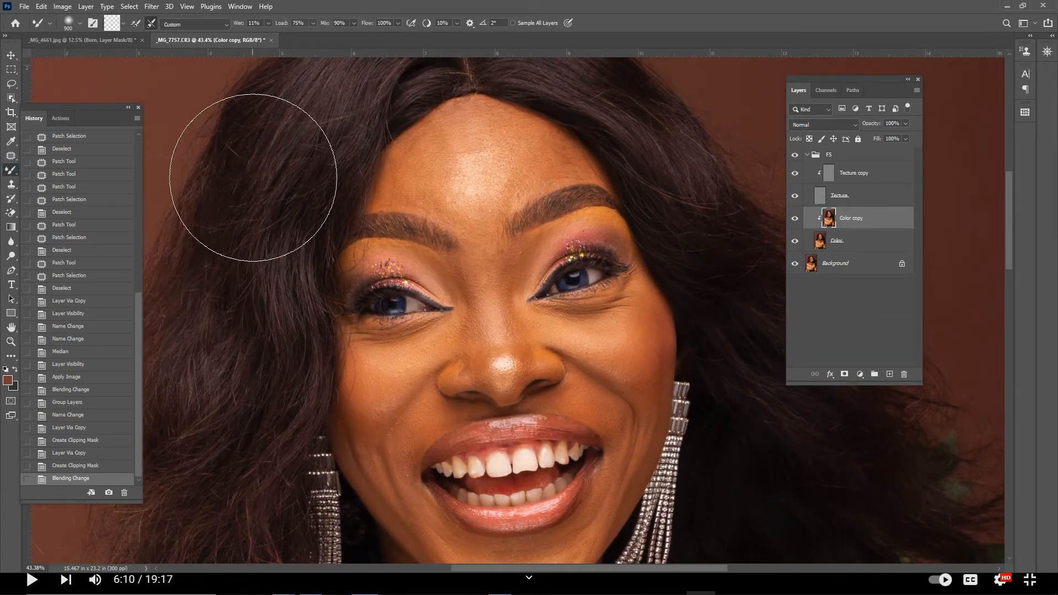
Try out small and large Mixer Brush sizes up to 1100 px and open the brush settings
key("bracketleft")
key("bracketleft")
key("bracketleft")
key("bracketleft")
key("bracketleft")
key("bracketleft")
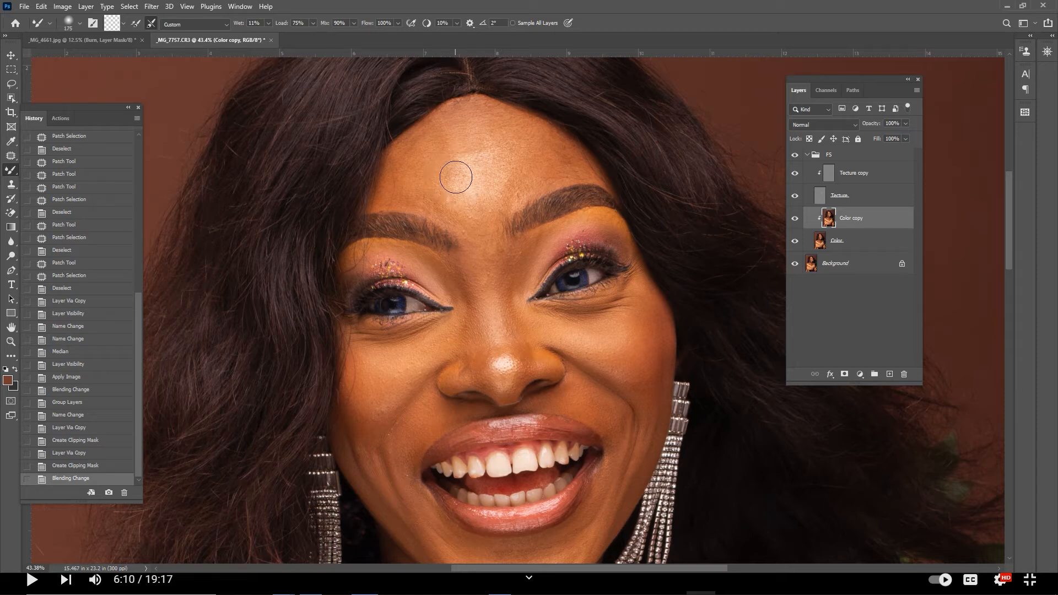
key("bracketright")
key("bracketright")
key("bracketright")
key("bracketright")
key("bracketright")
key("bracketright")
key("bracketright")
key("bracketright")
left_click(78, 22)
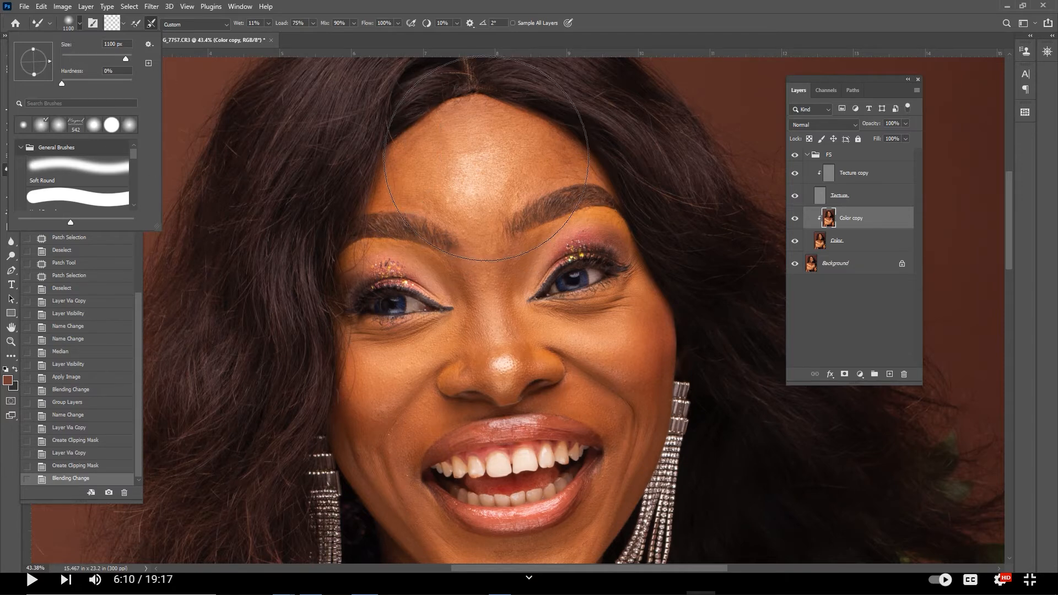
left_click(485, 158)
Blend the skin tones across the forehead and around the brows, using the Mixer Brush at 250 and 150 px
key("bracketleft")
key("bracketleft")
key("bracketleft")
key("bracketleft")
key("bracketleft")
key("bracketleft")
key("bracketleft")
key("bracketleft")
key("bracketleft")
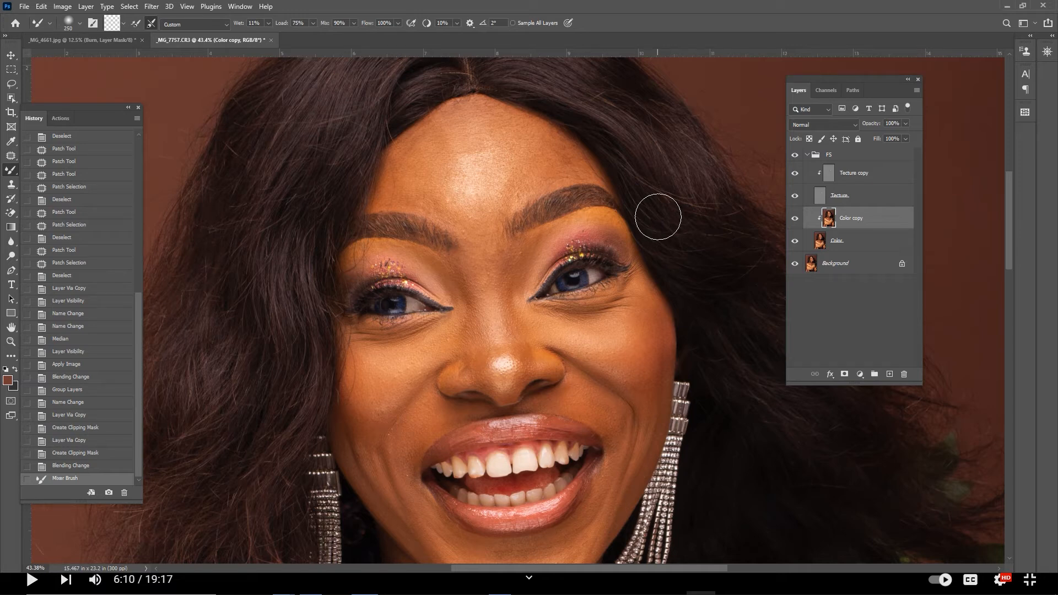
mouse_move(521, 178)
left_mouse_down()
mouse_move(416, 187)
mouse_move(451, 196)
mouse_move(427, 182)
mouse_move(453, 201)
mouse_move(419, 189)
mouse_move(395, 204)
mouse_move(411, 154)
mouse_move(395, 176)
mouse_move(417, 159)
mouse_move(409, 153)
mouse_move(424, 149)
mouse_move(409, 163)
mouse_move(451, 118)
mouse_move(449, 128)
mouse_move(501, 127)
mouse_move(488, 117)
mouse_move(571, 164)
mouse_move(491, 205)
mouse_move(466, 206)
left_mouse_up()
mouse_move(465, 205)
left_mouse_down()
mouse_move(464, 156)
mouse_move(465, 180)
mouse_move(461, 163)
mouse_move(496, 186)
mouse_move(508, 166)
mouse_move(490, 201)
mouse_move(452, 160)
mouse_move(471, 181)
left_mouse_up()
mouse_move(465, 208)
left_mouse_down()
mouse_move(410, 193)
mouse_move(415, 152)
left_mouse_up()
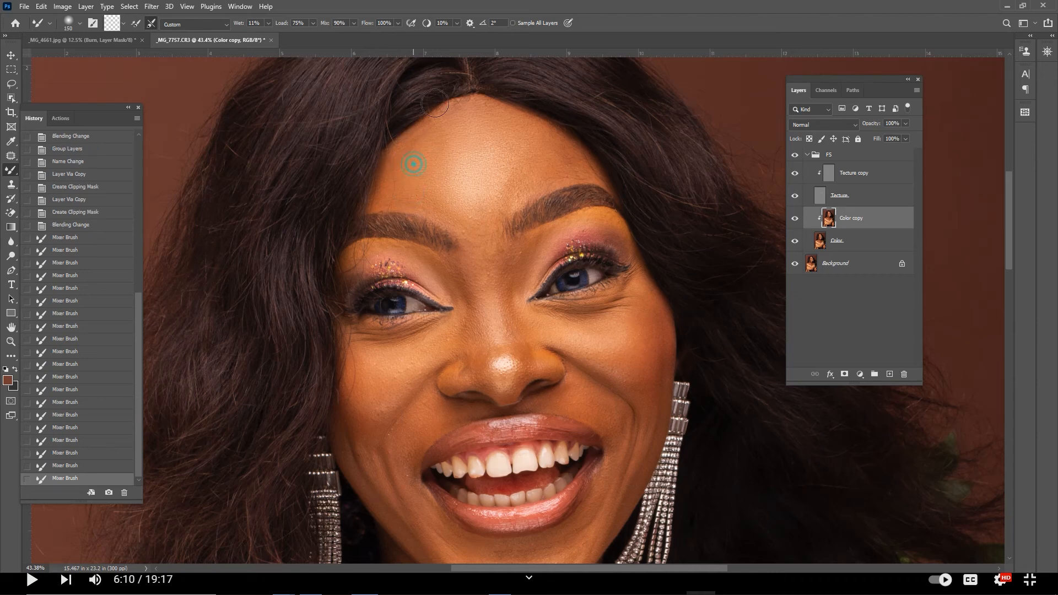
mouse_move(415, 145)
left_mouse_down()
mouse_move(406, 158)
mouse_move(454, 113)
mouse_move(479, 108)
left_mouse_up()
left_click_drag(535, 135, 579, 173)
mouse_move(525, 197)
left_mouse_down()
mouse_move(490, 219)
mouse_move(475, 264)
mouse_move(488, 293)
mouse_move(472, 274)
mouse_move(456, 292)
mouse_move(413, 257)
left_mouse_up()
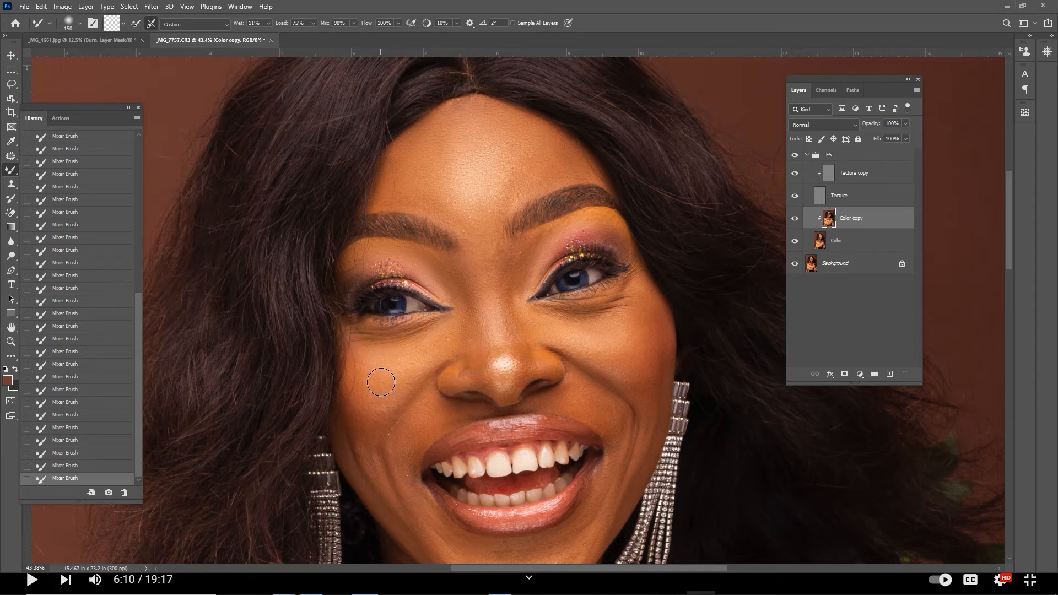
Enlarge the Mixer Brush and smooth the skin tones under the eye, across her right cheek and down to the jaw
key("bracketright")
key("bracketright")
left_click_drag(436, 336, 382, 337)
mouse_move(407, 505)
left_mouse_down()
mouse_move(370, 444)
mouse_move(379, 449)
mouse_move(379, 413)
left_mouse_up()
left_click_drag(376, 478, 435, 532)
mouse_move(402, 453)
left_mouse_down()
mouse_move(424, 417)
mouse_move(406, 417)
left_mouse_up()
Blend the skin on the nose, its bridge and between the brows, using a smaller Mixer Brush near her left brow's outer end
mouse_move(477, 379)
left_mouse_down()
mouse_move(462, 370)
mouse_move(444, 271)
left_mouse_up()
left_click(467, 369)
left_click(422, 261)
mouse_move(498, 329)
left_mouse_down()
mouse_move(511, 295)
mouse_move(493, 233)
mouse_move(506, 279)
mouse_move(520, 259)
mouse_move(504, 270)
mouse_move(457, 225)
mouse_move(405, 210)
mouse_move(458, 231)
mouse_move(508, 194)
mouse_move(493, 203)
mouse_move(513, 176)
mouse_move(502, 184)
mouse_move(517, 175)
mouse_move(521, 187)
mouse_move(555, 182)
left_mouse_up()
key("bracketleft")
key("bracketleft")
key("bracketleft")
key("bracketleft")
left_click_drag(625, 239, 610, 218)
Enlarge the Mixer Brush to 250 px and smooth the skin tones of her left cheek, smile line and jaw
key("bracketright")
key("bracketright")
key("bracketright")
left_click_drag(646, 356, 650, 311)
left_click_drag(640, 348, 595, 356)
left_click_drag(637, 417, 618, 474)
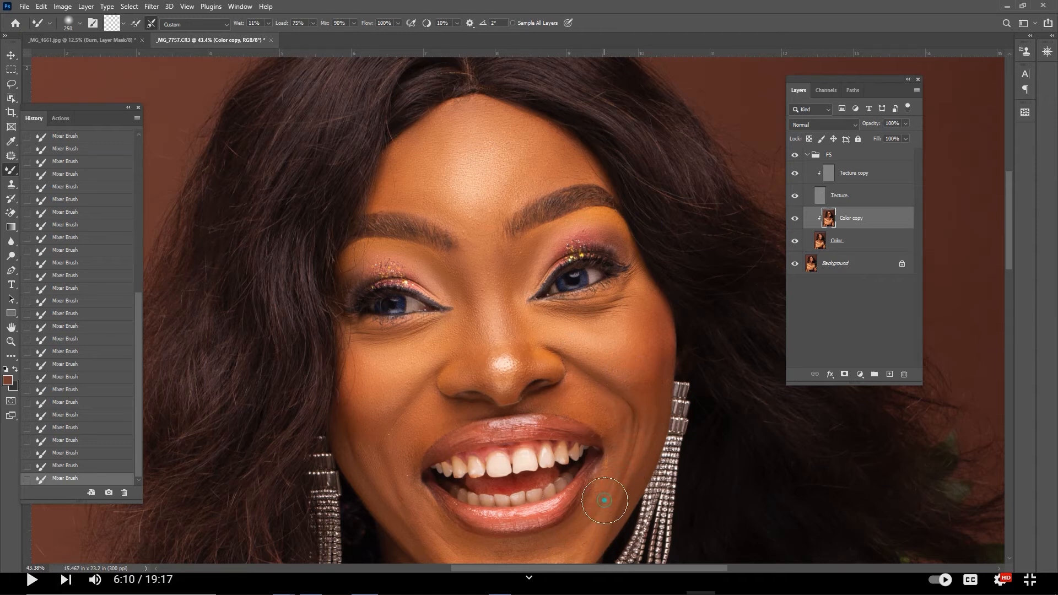
mouse_move(595, 408)
left_mouse_down()
mouse_move(612, 423)
mouse_move(628, 409)
left_mouse_up()
mouse_move(604, 370)
left_mouse_down()
mouse_move(594, 363)
mouse_move(639, 326)
mouse_move(624, 327)
mouse_move(627, 305)
mouse_move(609, 342)
left_mouse_up()
mouse_move(640, 411)
left_mouse_down()
mouse_move(625, 474)
mouse_move(584, 545)
left_mouse_up()
Blend the skin tones along the chin and below the lower lip with the 250 px Mixer Brush
left_click_drag(1004, 204, 1011, 238)
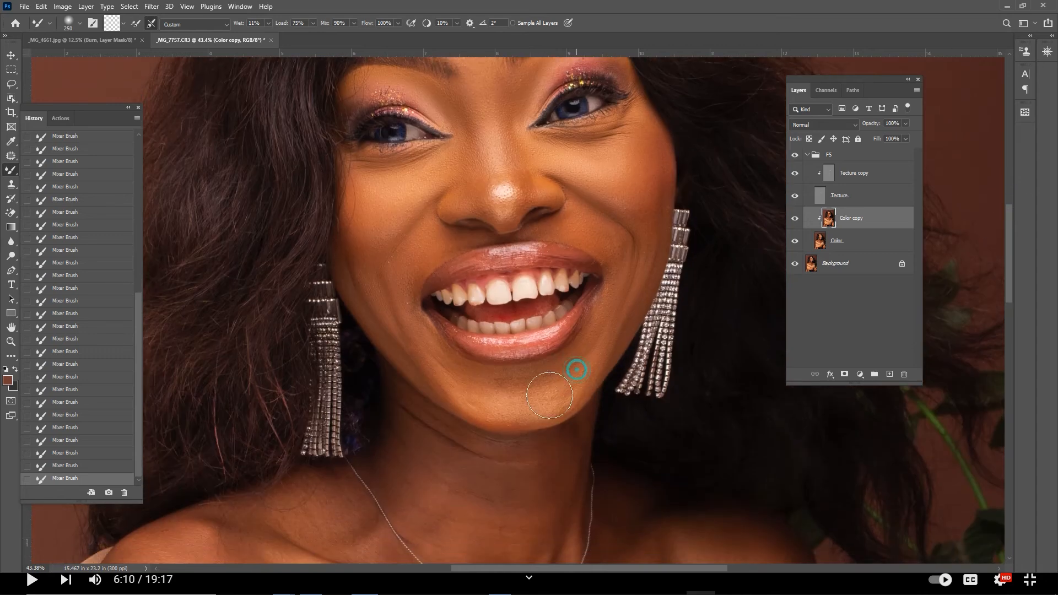
mouse_move(523, 401)
left_mouse_down()
mouse_move(480, 406)
mouse_move(486, 389)
mouse_move(466, 378)
mouse_move(516, 386)
mouse_move(494, 390)
mouse_move(541, 380)
mouse_move(593, 335)
mouse_move(589, 343)
mouse_move(605, 308)
mouse_move(577, 368)
mouse_move(519, 406)
mouse_move(548, 398)
mouse_move(501, 405)
left_mouse_up()
mouse_move(433, 368)
left_mouse_down()
mouse_move(402, 314)
mouse_move(450, 375)
mouse_move(387, 283)
mouse_move(389, 308)
mouse_move(380, 281)
mouse_move(421, 251)
mouse_move(386, 267)
mouse_move(408, 337)
mouse_move(361, 255)
mouse_move(437, 372)
mouse_move(462, 386)
left_mouse_up()
Compare the whole portrait with and without the FS group's retouching
key("ctrl+minus")
key("ctrl+minus")
key("ctrl+minus")
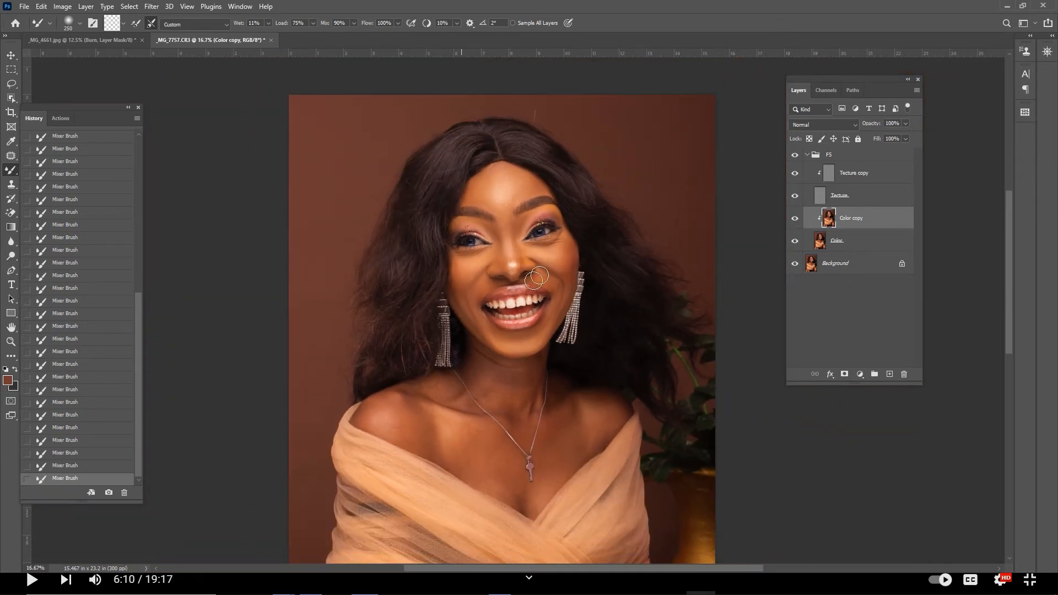
left_click(795, 157)
left_click(796, 156)
left_click(796, 158)
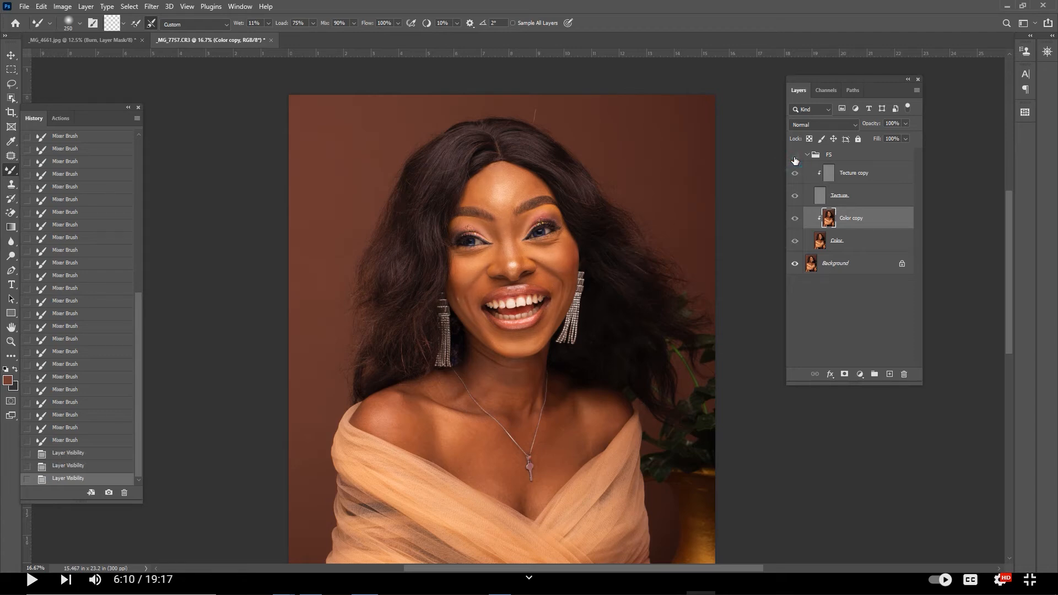
left_click(796, 159)
Blend the skin tones between the brows and on the lower forehead with the Mixer Brush
key("z")
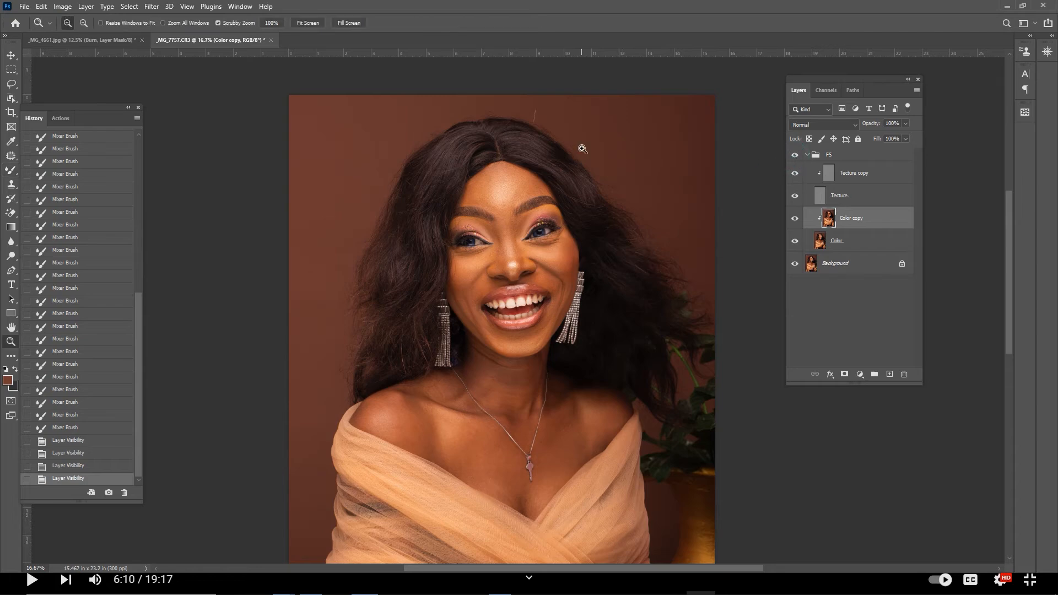
left_click_drag(514, 188, 571, 223)
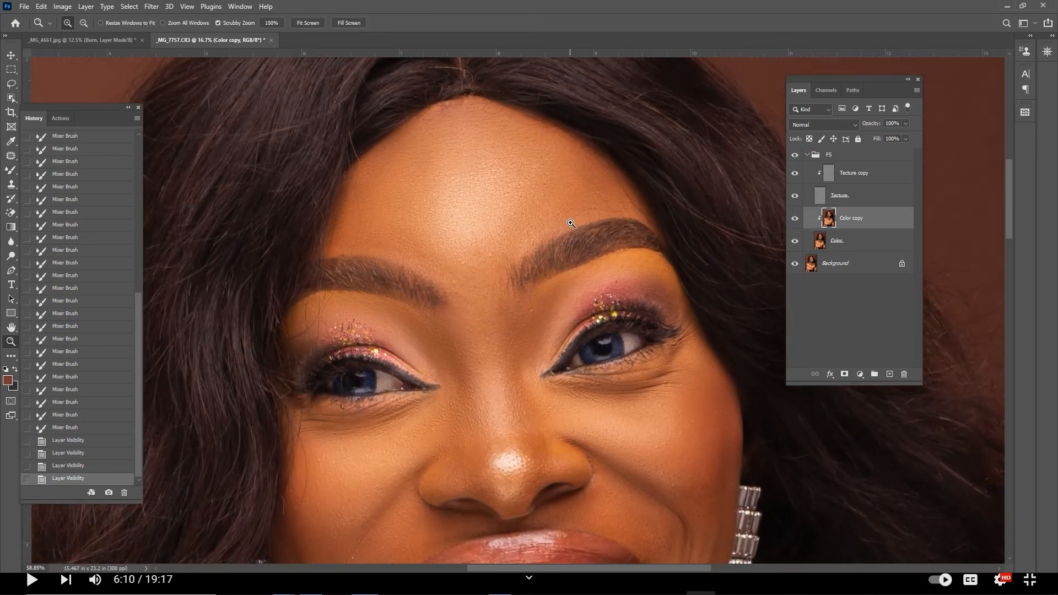
key("b")
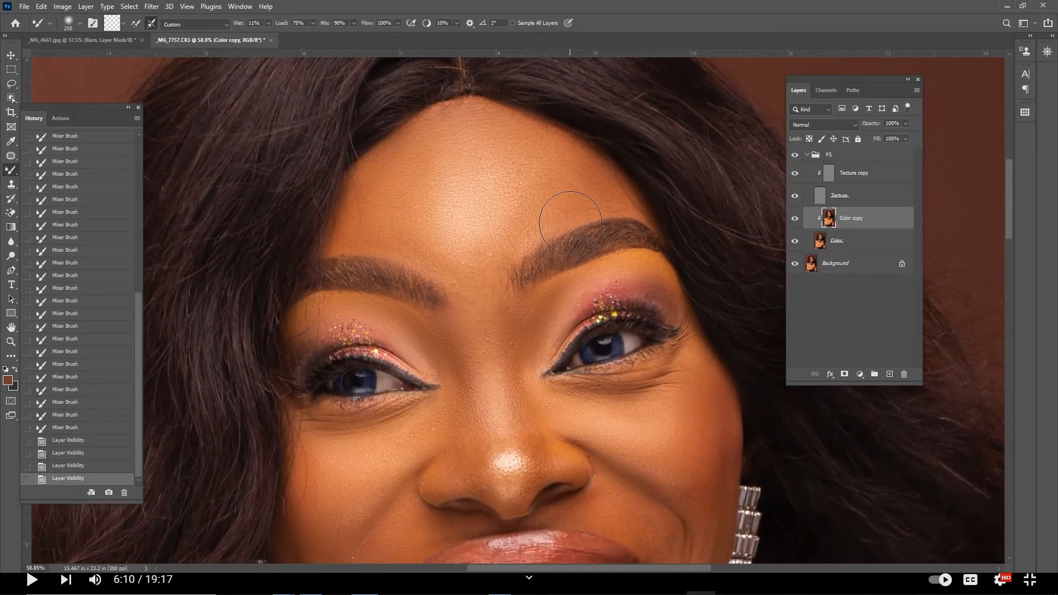
mouse_move(570, 223)
left_mouse_down()
mouse_move(513, 204)
mouse_move(509, 231)
mouse_move(481, 262)
left_mouse_up()
left_click(474, 253)
left_click(471, 289)
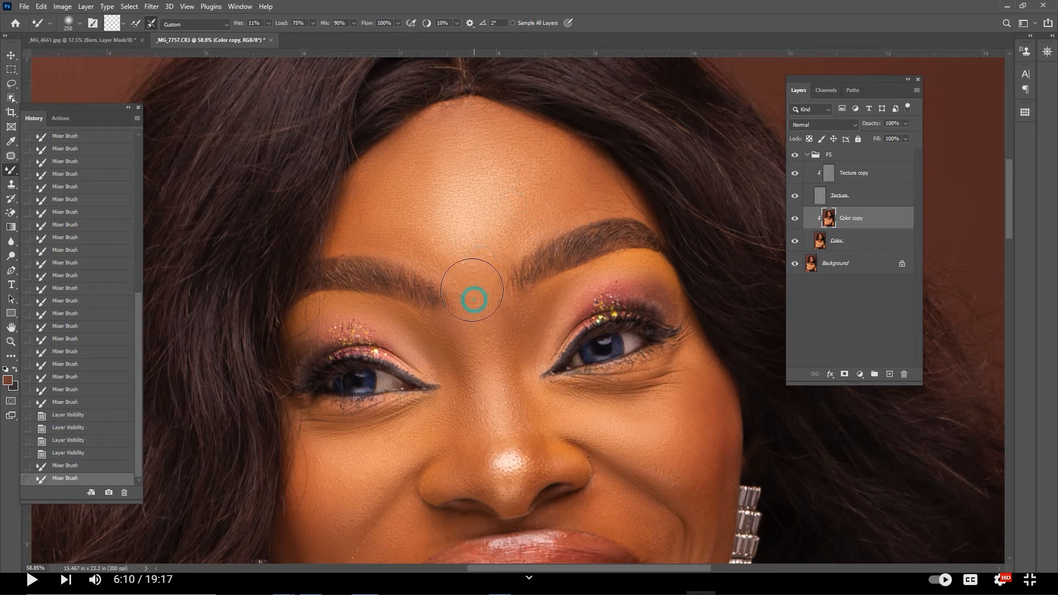
left_click(456, 287)
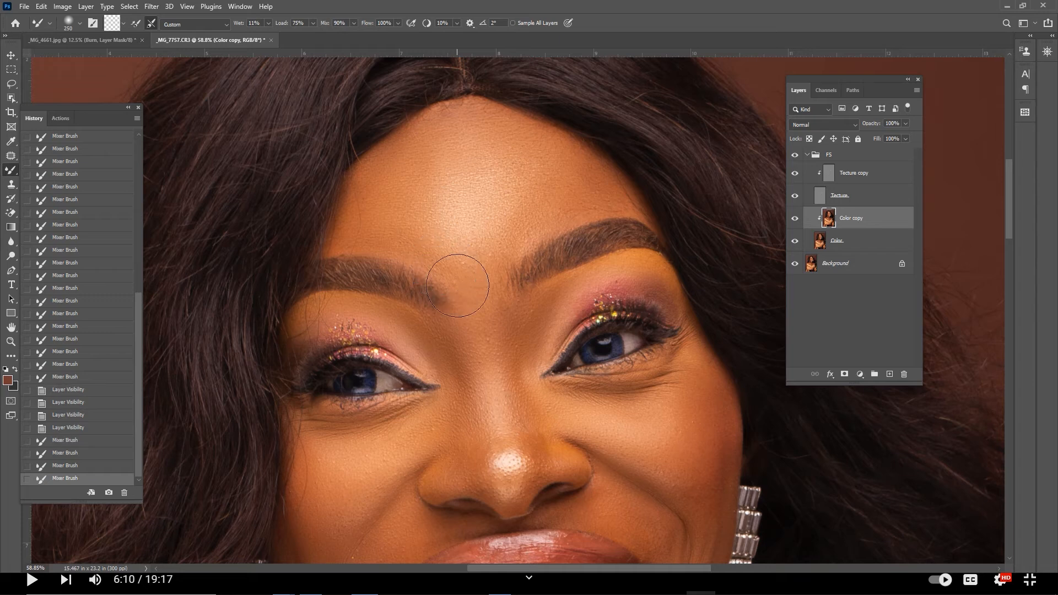
left_click_drag(481, 258, 501, 243)
Smooth the tones across the rest of the forehead, from her right temple along the hairline to the central highlight
mouse_move(432, 269)
left_mouse_down()
mouse_move(364, 225)
mouse_move(378, 189)
left_mouse_up()
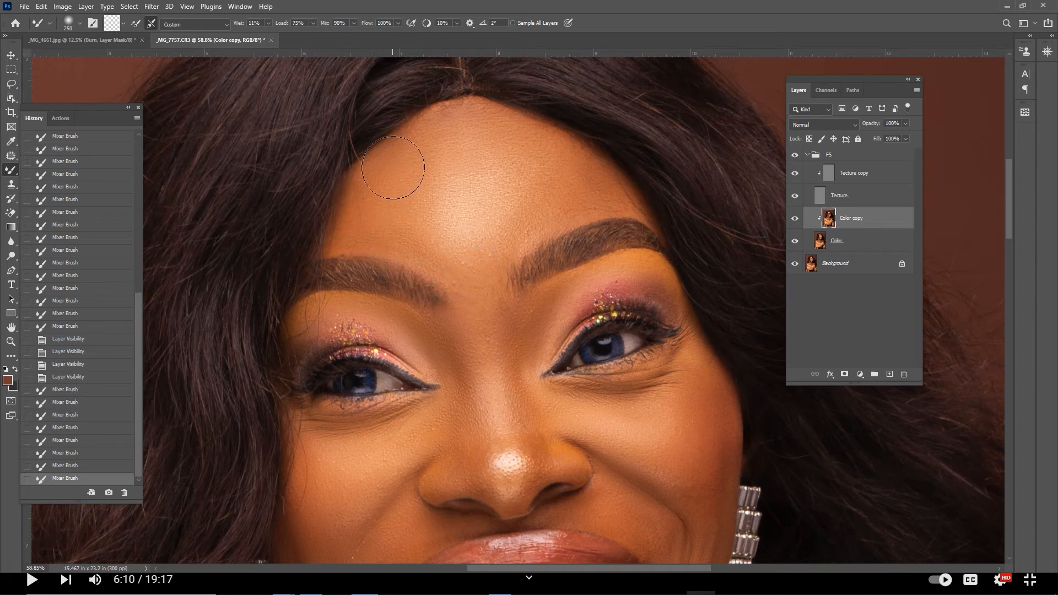
mouse_move(420, 139)
left_mouse_down()
mouse_move(448, 118)
mouse_move(466, 124)
left_mouse_up()
mouse_move(546, 148)
left_mouse_down()
mouse_move(494, 232)
mouse_move(473, 237)
mouse_move(485, 235)
left_mouse_up()
mouse_move(551, 194)
left_mouse_down()
mouse_move(598, 199)
mouse_move(510, 175)
left_mouse_up()
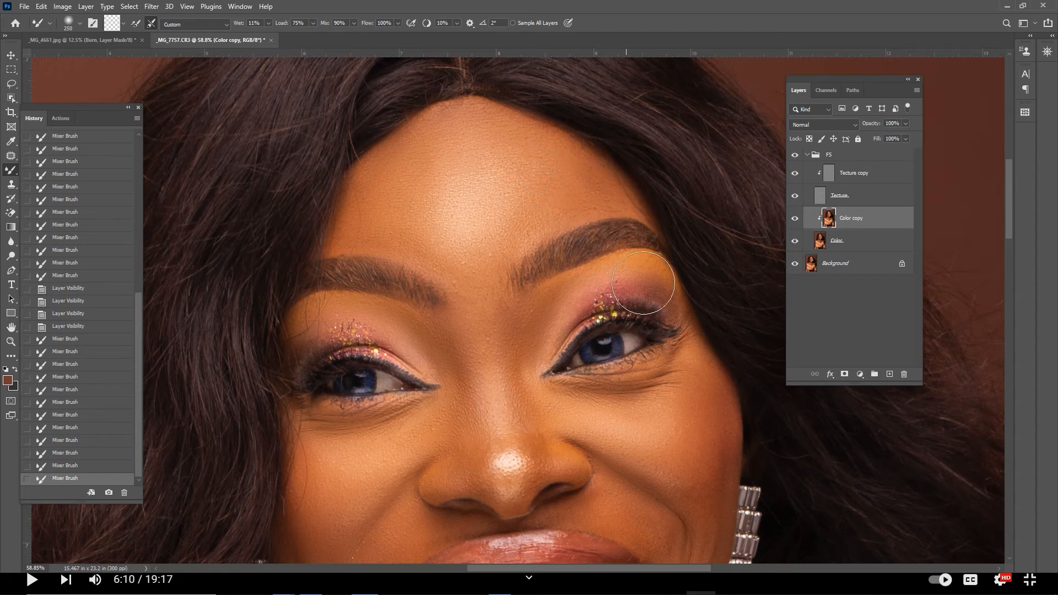
Smooth the skin around the mouth, covering the smile line on her left cheek and the area beside her right mouth corner
key("ctrl+minus")
key("ctrl+minus")
key("ctrl+minus")
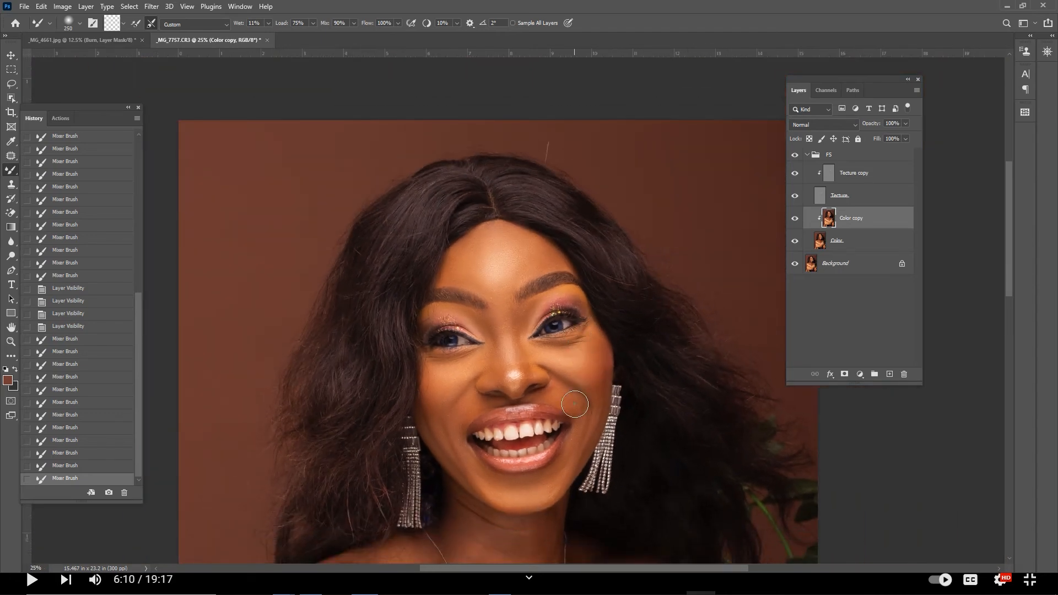
left_click(553, 392)
left_click_drag(569, 398, 553, 401)
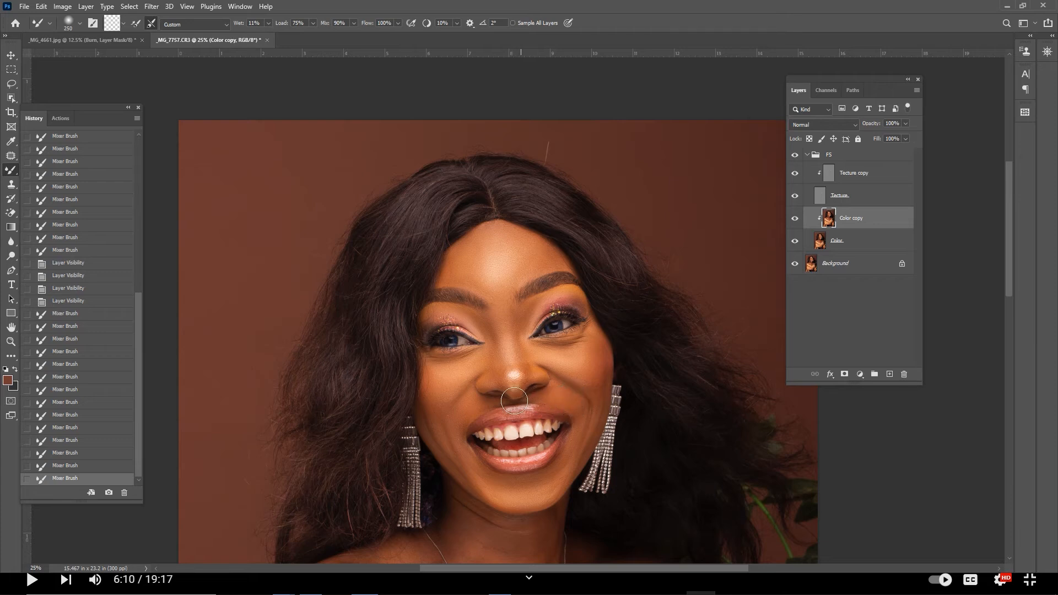
mouse_move(463, 418)
left_mouse_down()
mouse_move(458, 441)
mouse_move(478, 464)
left_mouse_up()
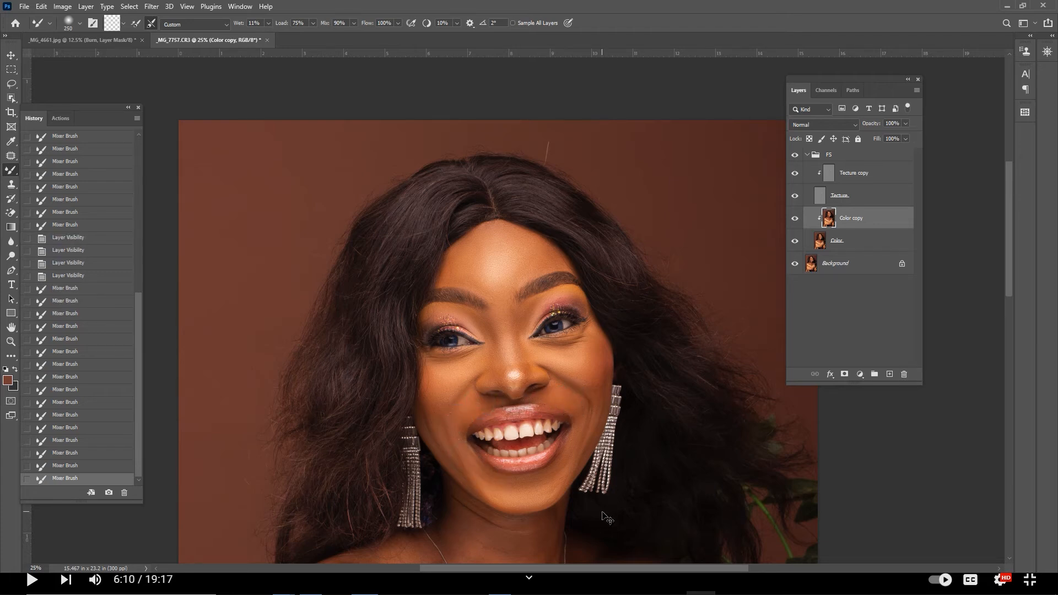
Blend the chest skin along the wrap's neckline on her right side, reducing the Mixer Brush to 175 px
key("ctrl+minus")
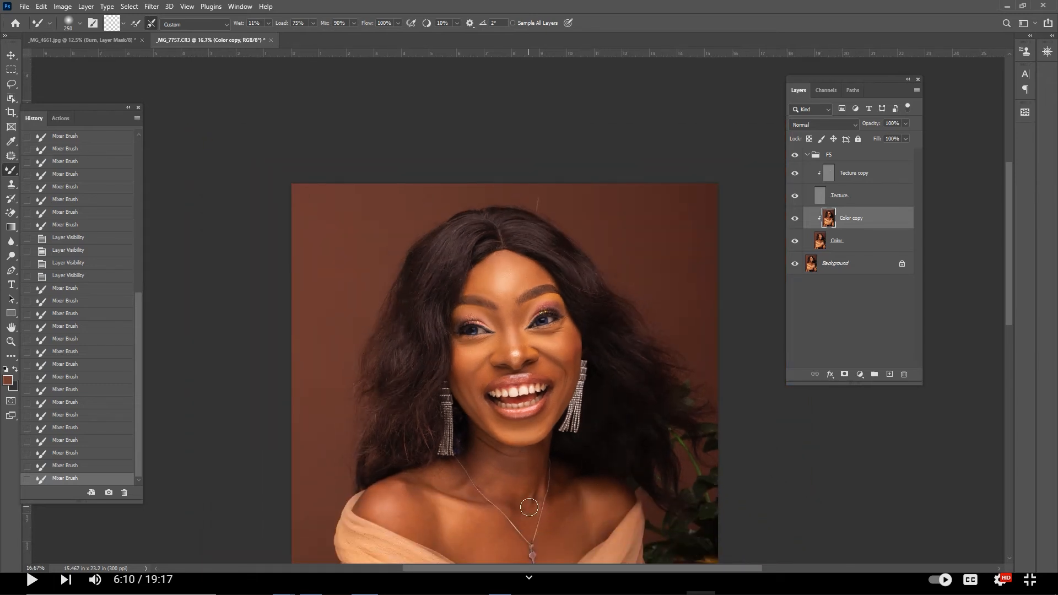
key("z")
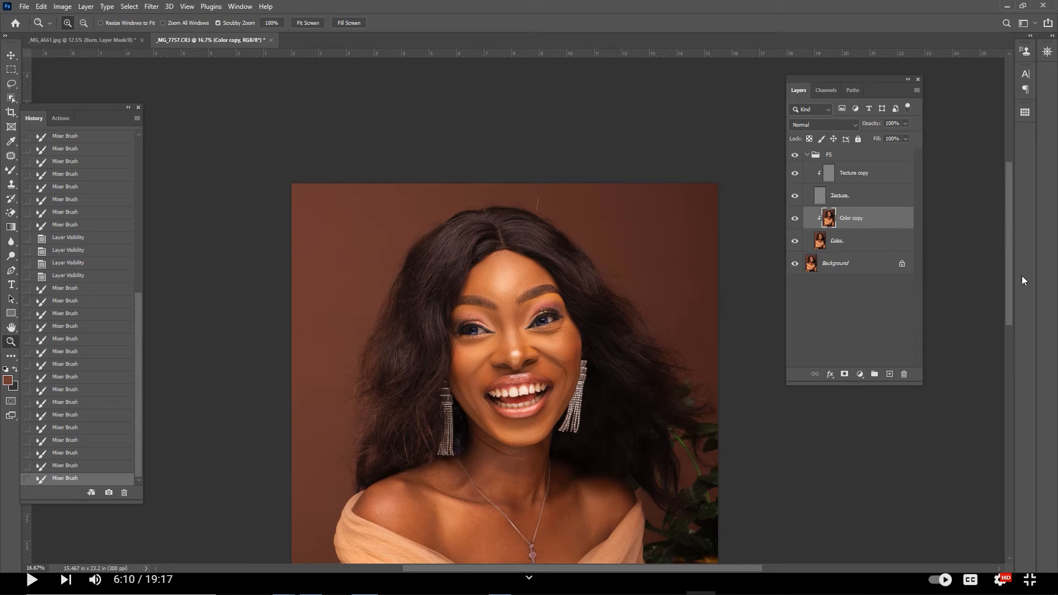
left_click_drag(1010, 276, 1007, 381)
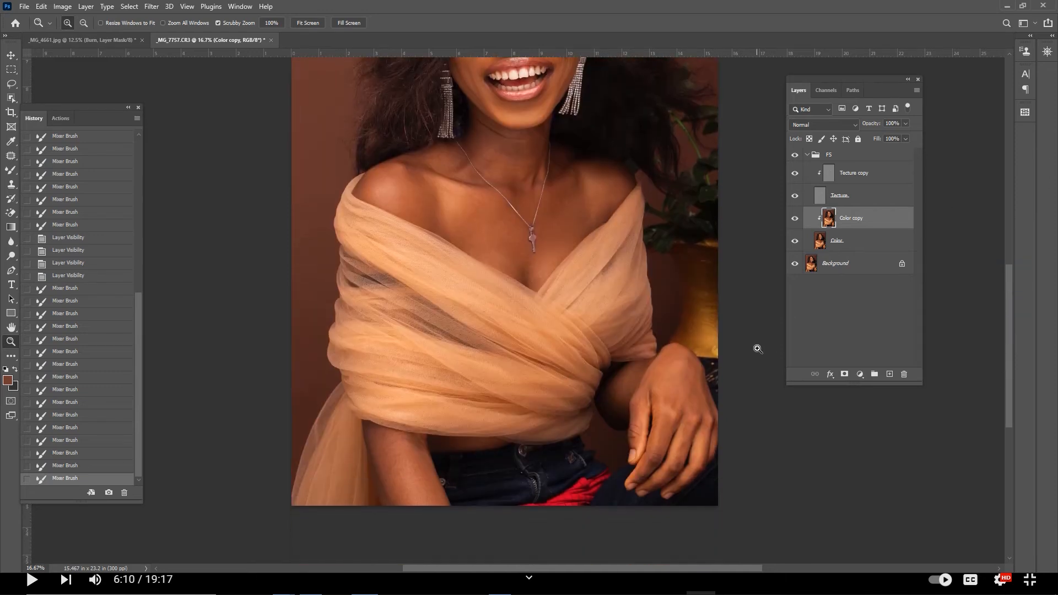
left_click_drag(504, 164, 539, 194)
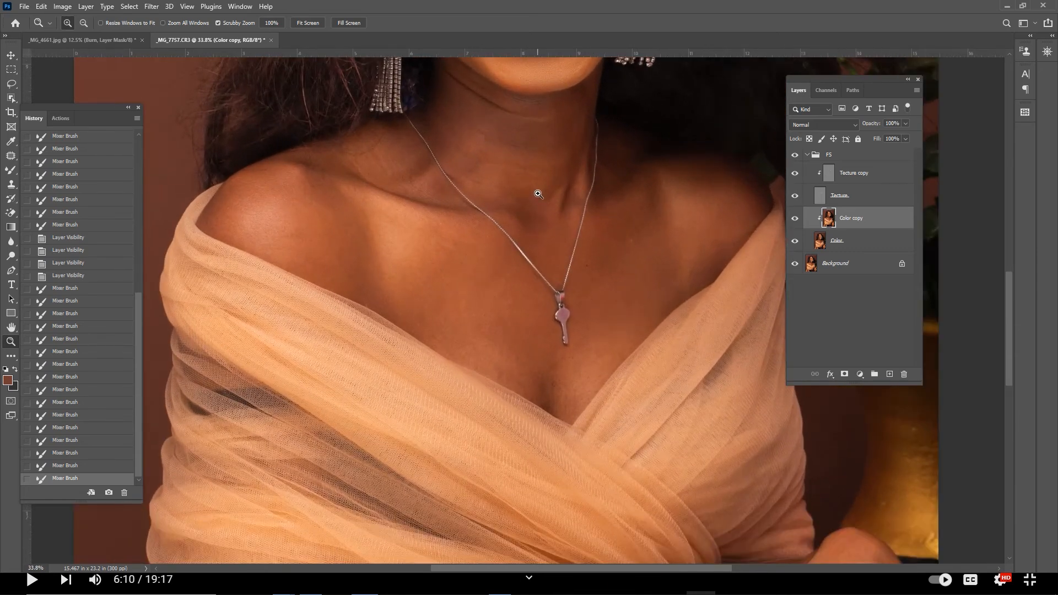
key("b")
key("bracketright")
key("bracketright")
key("bracketright")
mouse_move(491, 330)
left_mouse_down()
mouse_move(487, 297)
mouse_move(463, 292)
mouse_move(491, 310)
mouse_move(465, 251)
mouse_move(448, 247)
mouse_move(482, 284)
mouse_move(439, 252)
mouse_move(487, 290)
mouse_move(524, 352)
mouse_move(485, 343)
left_mouse_up()
key("bracketleft")
key("bracketleft")
key("bracketleft")
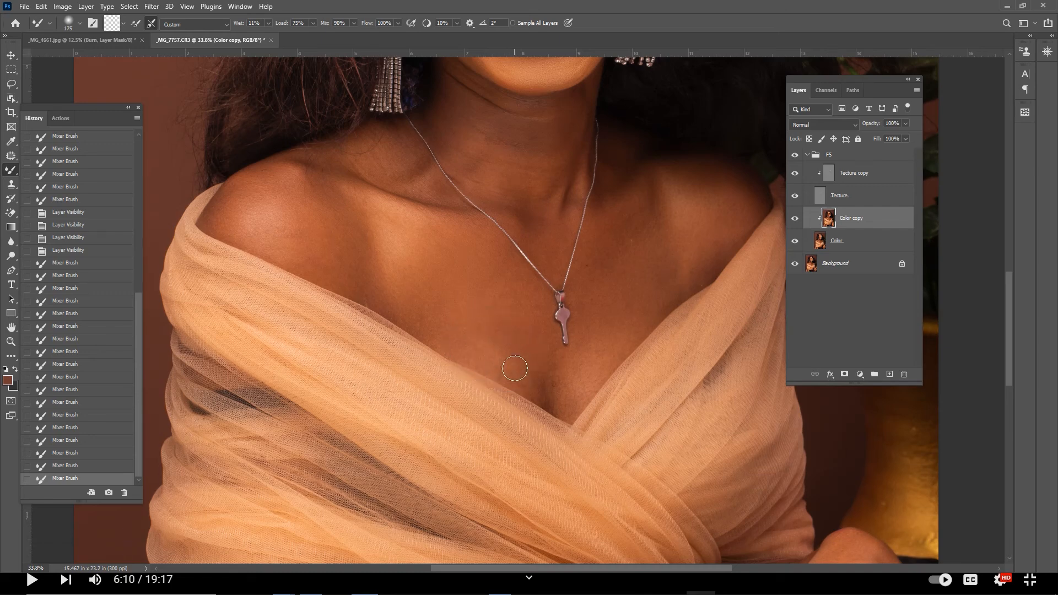
left_click(506, 367)
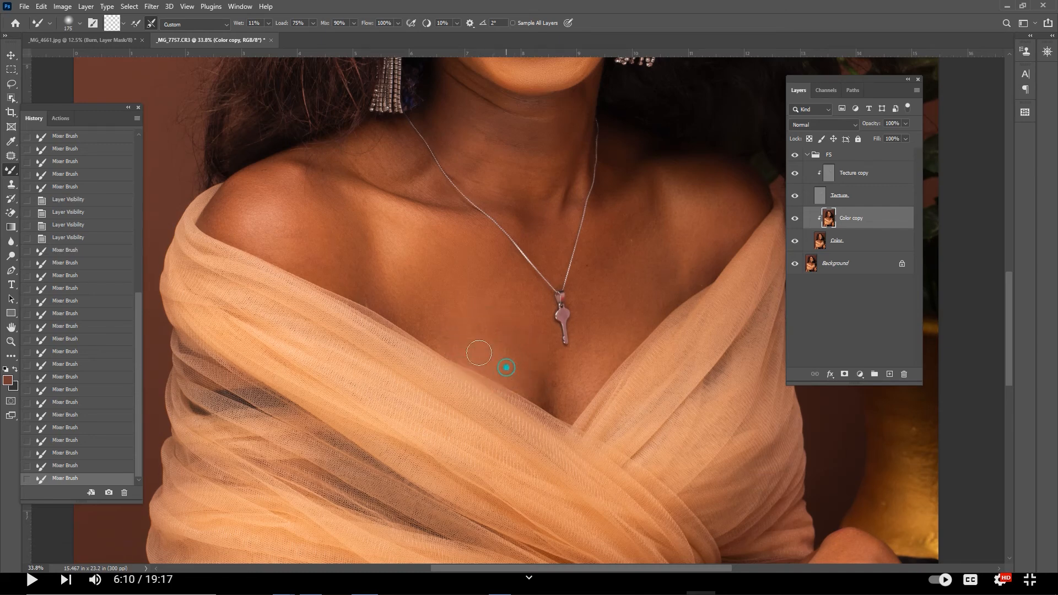
left_click(428, 327)
left_click(378, 290)
Enlarge the Mixer Brush to 300 px and smooth the skin tones of her right shoulder
left_click(280, 254)
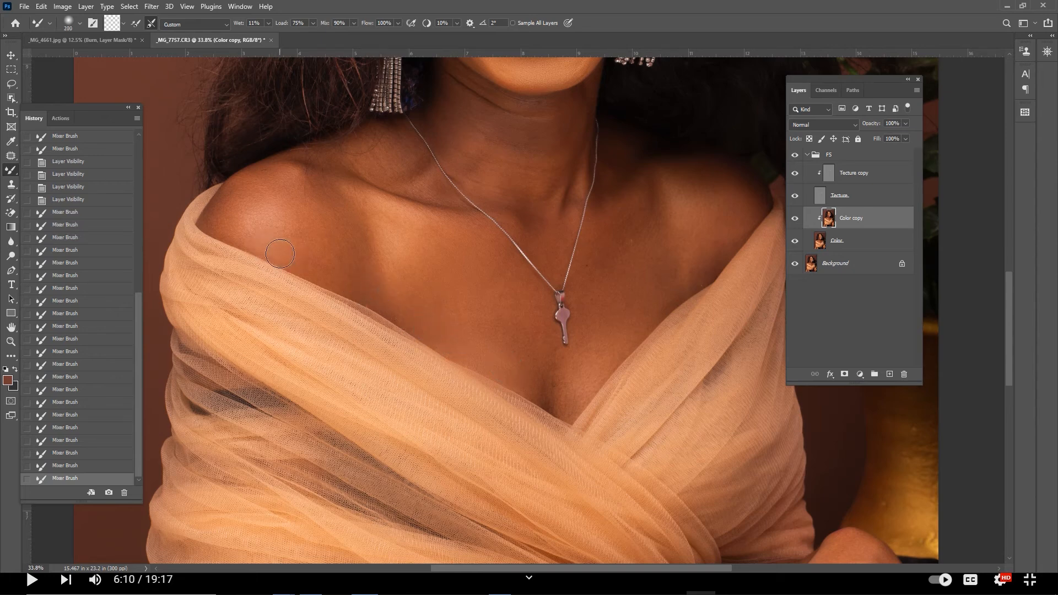
left_click(322, 254)
left_click(351, 243)
left_click(323, 238)
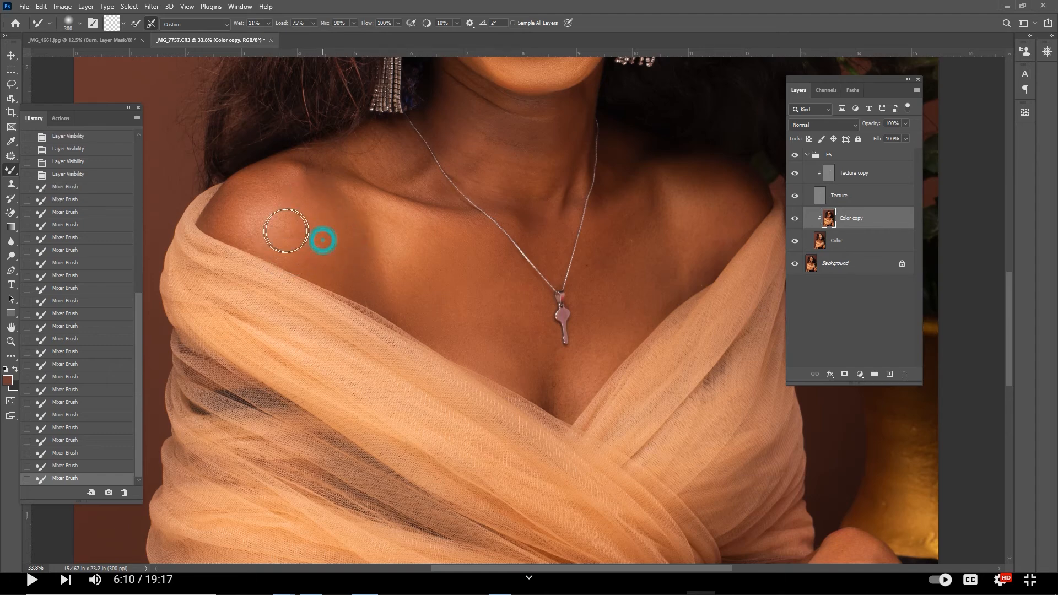
left_click(209, 216)
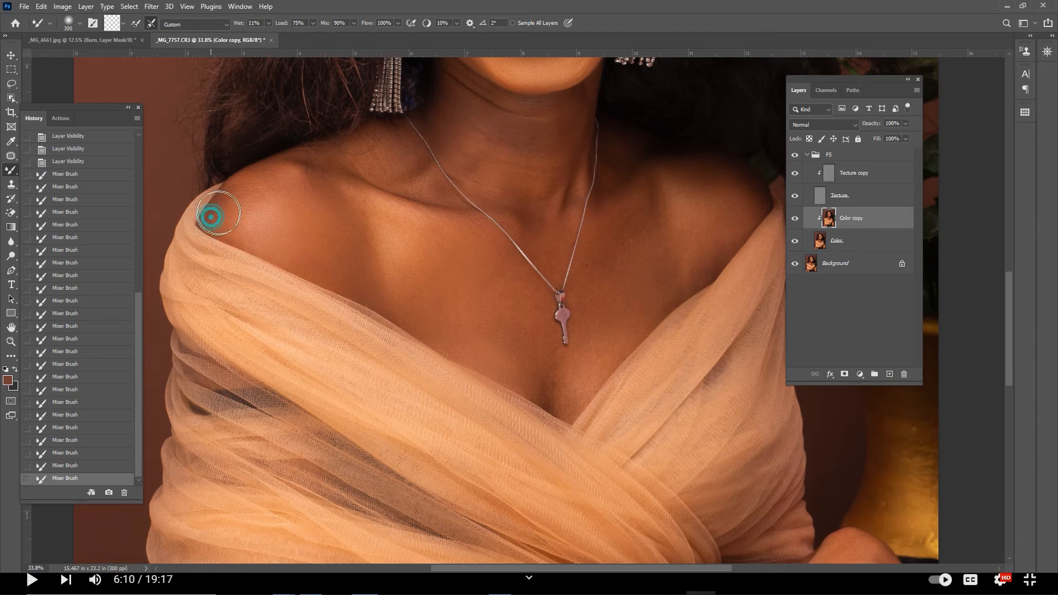
left_click(244, 213)
mouse_move(245, 215)
left_mouse_down()
mouse_move(224, 227)
mouse_move(276, 226)
mouse_move(269, 213)
mouse_move(246, 214)
mouse_move(272, 198)
left_mouse_up()
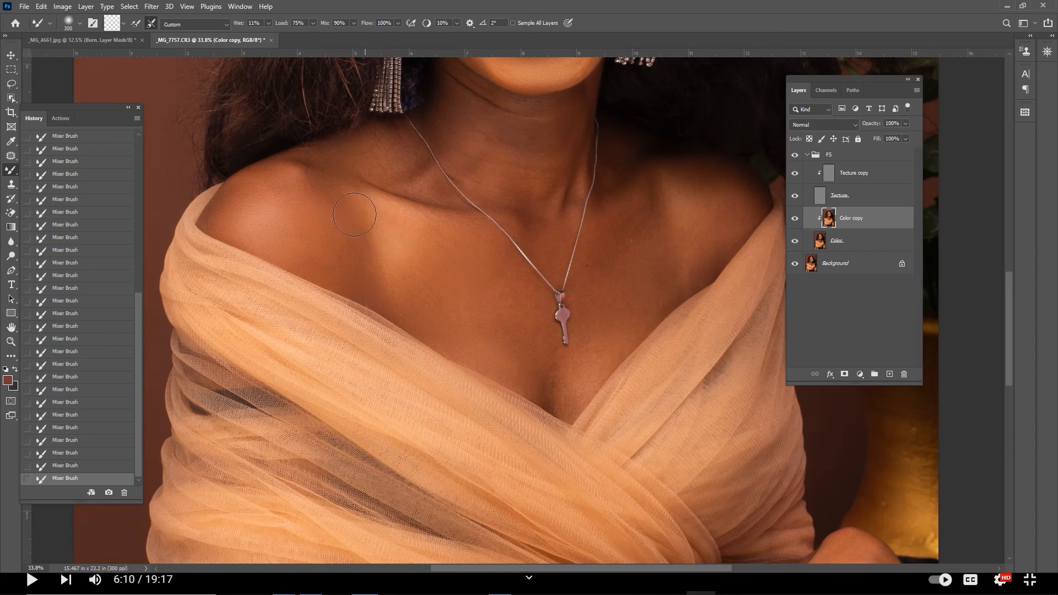
Blend the skin over her right collarbone and the upper chest below it with the 300 px Mixer Brush
left_click_drag(413, 223, 424, 233)
left_click_drag(359, 281, 287, 244)
mouse_move(406, 199)
left_mouse_down()
mouse_move(410, 167)
mouse_move(416, 177)
mouse_move(374, 143)
mouse_move(282, 169)
mouse_move(304, 164)
mouse_move(329, 185)
mouse_move(285, 180)
mouse_move(312, 186)
left_mouse_up()
mouse_move(417, 186)
left_mouse_down()
mouse_move(364, 170)
mouse_move(388, 173)
mouse_move(382, 149)
mouse_move(360, 151)
mouse_move(379, 137)
mouse_move(307, 158)
mouse_move(358, 172)
left_mouse_up()
mouse_move(407, 209)
left_mouse_down()
mouse_move(377, 206)
mouse_move(453, 223)
mouse_move(423, 218)
left_mouse_up()
mouse_move(480, 267)
left_mouse_down()
mouse_move(404, 265)
mouse_move(385, 253)
mouse_move(421, 294)
mouse_move(380, 285)
left_mouse_up()
Smooth the center of the chest around the pendant, her left upper chest and the base of the throat
mouse_move(510, 354)
left_mouse_down()
mouse_move(470, 348)
mouse_move(515, 303)
mouse_move(491, 273)
mouse_move(402, 283)
mouse_move(461, 295)
left_mouse_up()
mouse_move(603, 304)
left_mouse_down()
mouse_move(645, 225)
mouse_move(615, 239)
mouse_move(620, 252)
mouse_move(648, 227)
mouse_move(657, 273)
mouse_move(677, 260)
mouse_move(565, 394)
mouse_move(526, 383)
mouse_move(491, 342)
mouse_move(502, 334)
mouse_move(517, 370)
mouse_move(452, 350)
mouse_move(548, 376)
mouse_move(541, 337)
mouse_move(557, 394)
left_mouse_up()
left_click_drag(595, 281, 600, 273)
mouse_move(678, 203)
left_mouse_down()
mouse_move(704, 244)
mouse_move(577, 373)
mouse_move(573, 397)
mouse_move(580, 385)
mouse_move(456, 343)
mouse_move(556, 370)
mouse_move(543, 324)
mouse_move(543, 340)
mouse_move(595, 321)
mouse_move(588, 293)
mouse_move(608, 233)
mouse_move(619, 234)
mouse_move(594, 335)
mouse_move(638, 310)
mouse_move(609, 338)
left_mouse_up()
mouse_move(541, 226)
left_mouse_down()
mouse_move(544, 239)
mouse_move(543, 227)
left_mouse_up()
left_click(542, 227)
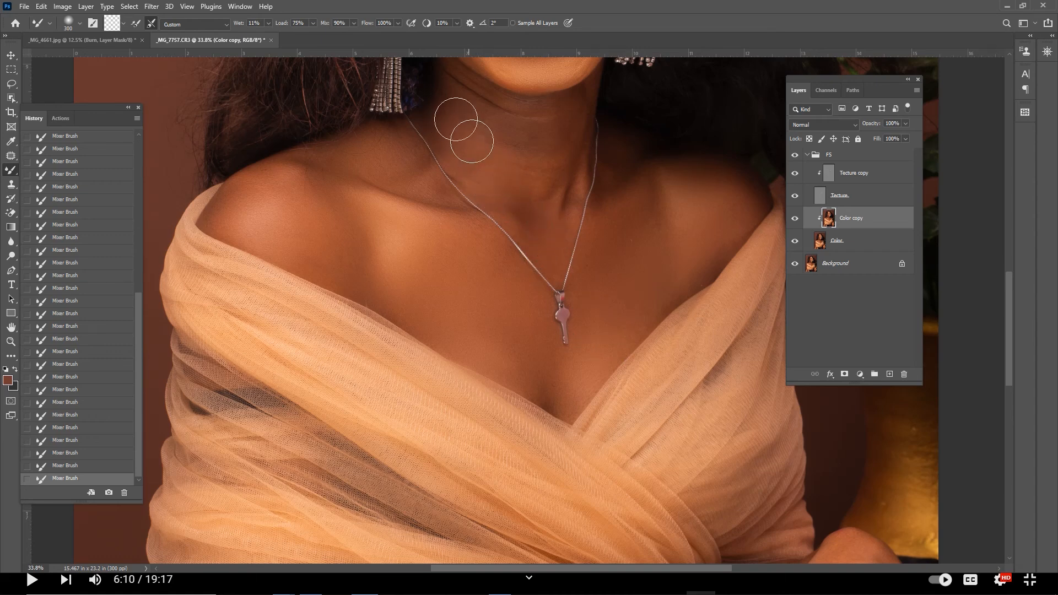
Even out the skin tones on the neck below the jaw and beside the necklace chain on her right
left_click(511, 174)
left_click_drag(479, 101, 470, 102)
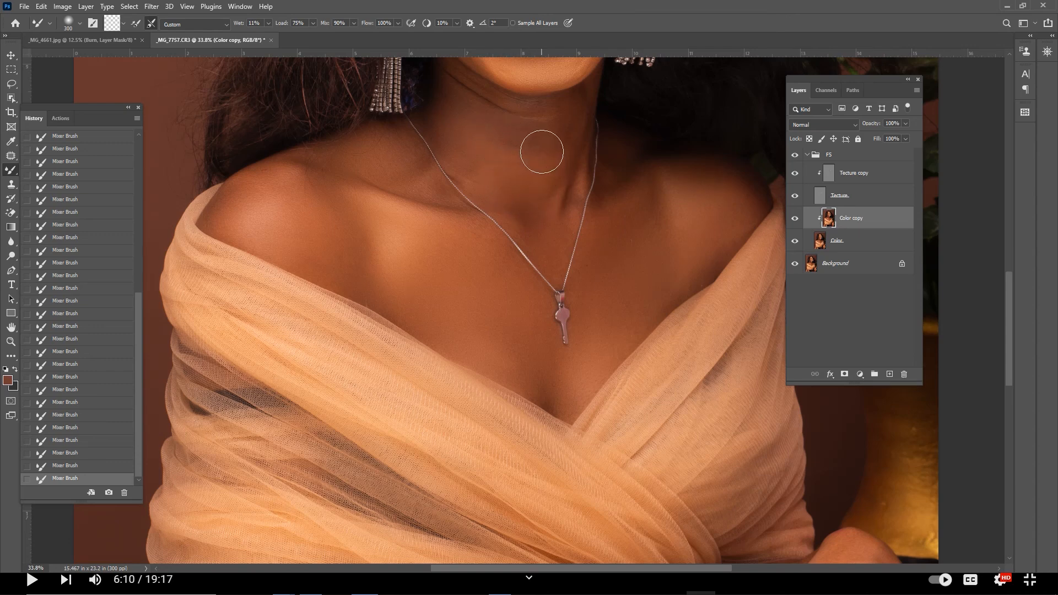
left_click_drag(517, 116, 467, 90)
mouse_move(557, 125)
left_mouse_down()
mouse_move(594, 88)
mouse_move(542, 151)
left_mouse_up()
mouse_move(531, 114)
left_mouse_down()
mouse_move(497, 114)
mouse_move(456, 95)
left_mouse_up()
mouse_move(491, 168)
left_mouse_down()
mouse_move(487, 175)
mouse_move(466, 161)
left_mouse_up()
left_click_drag(509, 200, 513, 202)
left_click_drag(515, 286, 462, 232)
left_click_drag(484, 250, 399, 154)
Reduce the Mixer Brush to 175 px and touch up the skin around the pendant, along the necklace chain and under the chin
key("bracketleft")
left_click(584, 291)
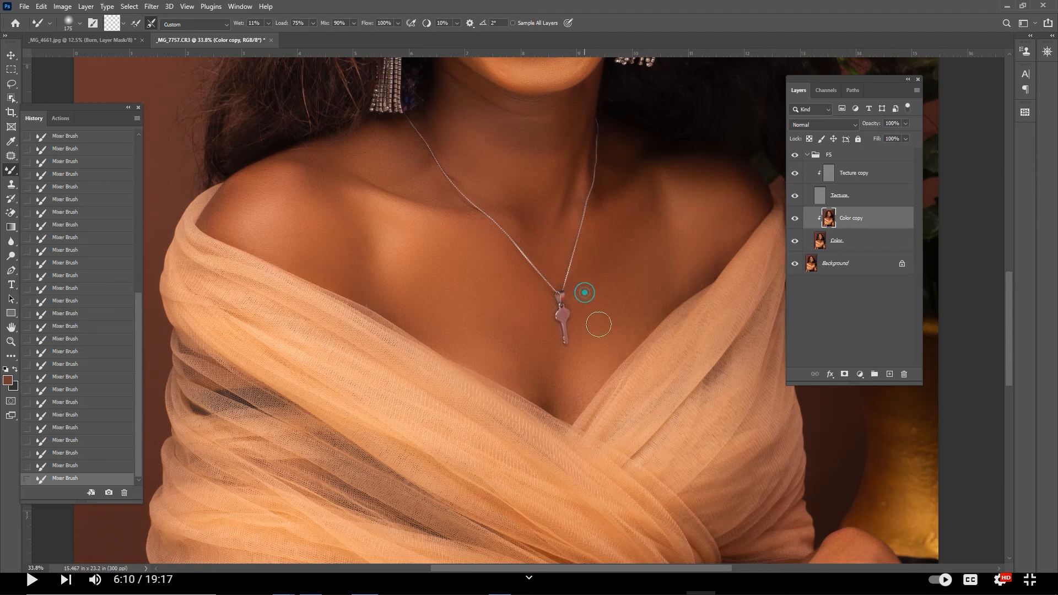
left_click(597, 363)
left_click(535, 383)
left_click(603, 213)
left_click(537, 241)
left_click(448, 212)
left_click(539, 108)
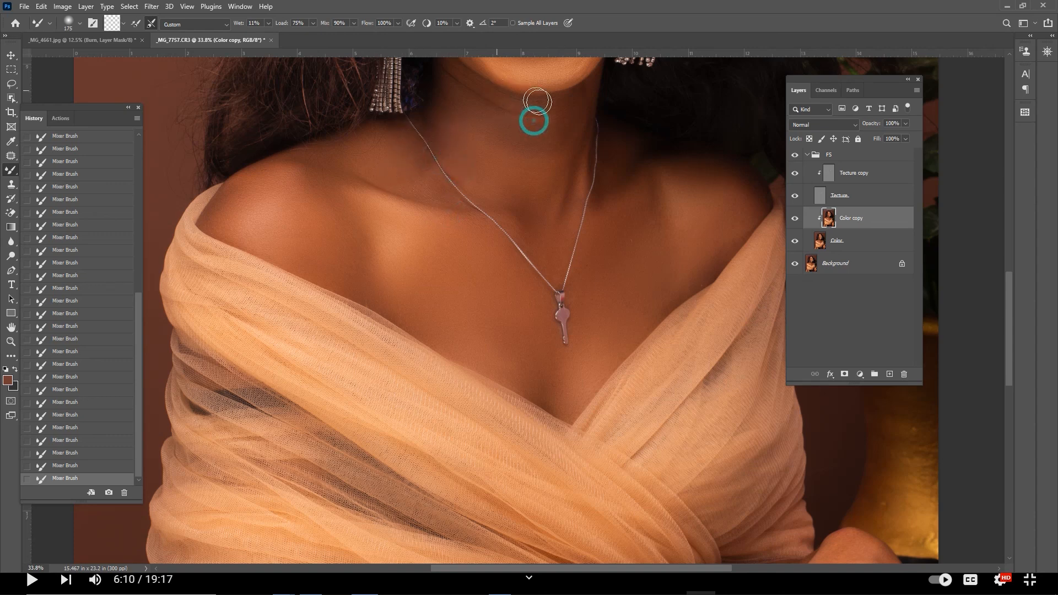
left_click_drag(574, 151, 567, 201)
Compare the full portrait with the FS group hidden and shown to review the neck, chest and shoulder smoothing
key("ctrl+minus")
key("ctrl+minus")
key("ctrl+minus")
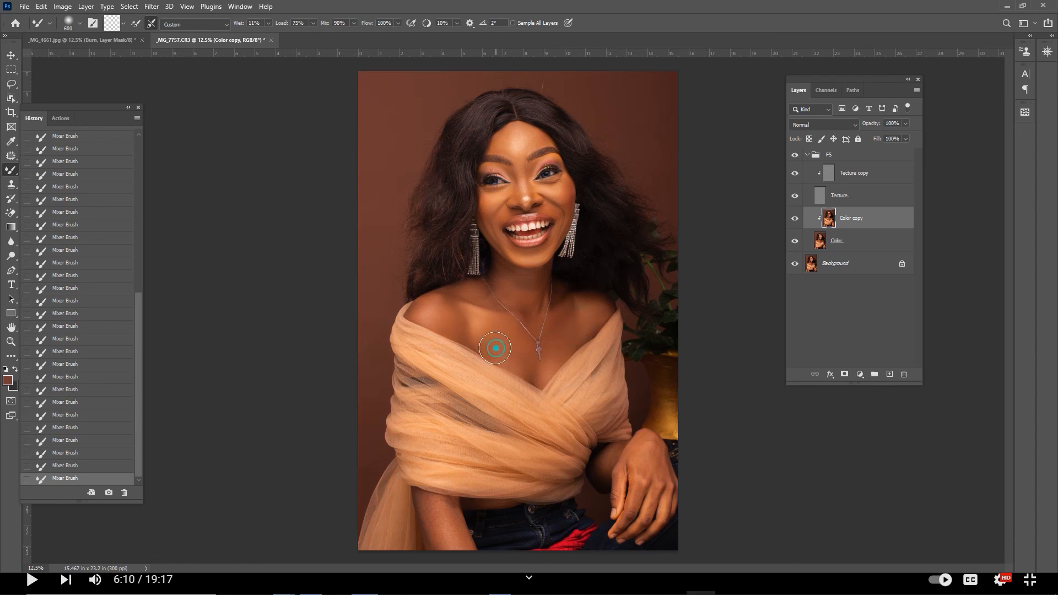
left_click(796, 156)
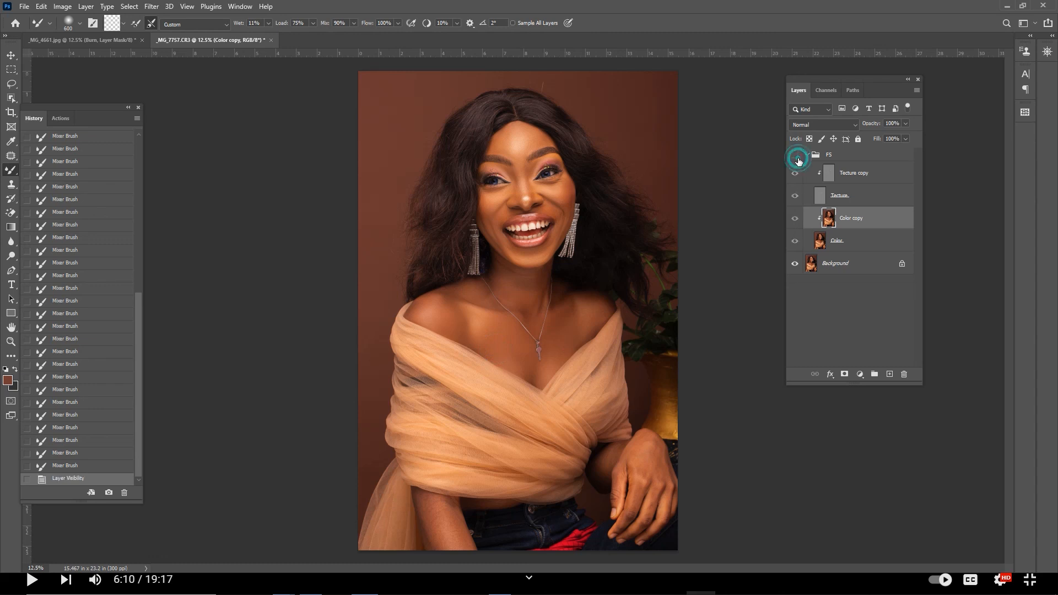
left_click(797, 156)
left_click(798, 159)
left_click(799, 161)
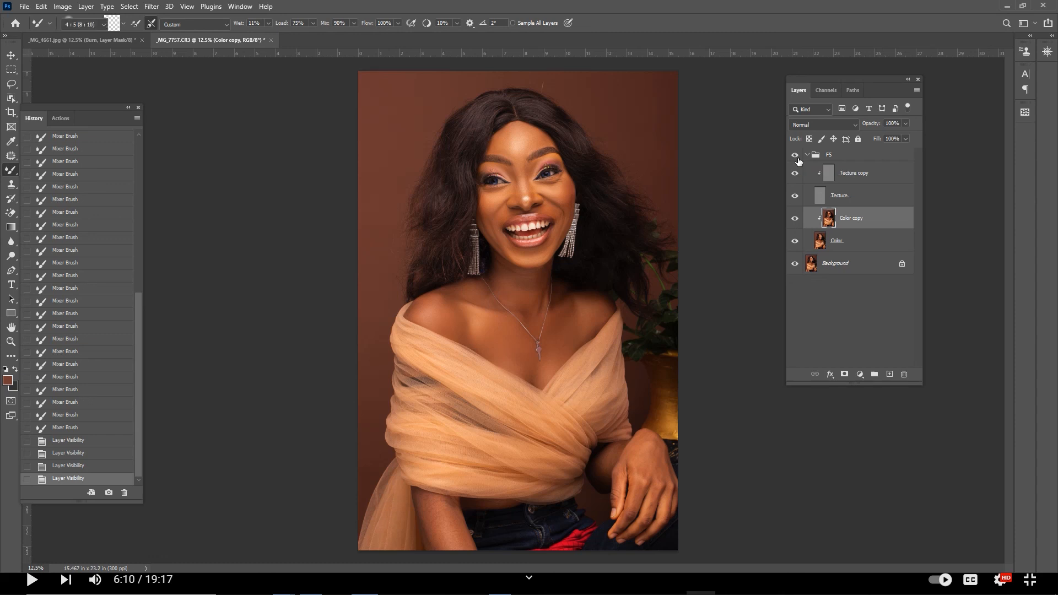
Crop the portrait to a 4:5 ratio, framing her from above the hair down to the mid-torso without the hands
key("c")
left_click(574, 232)
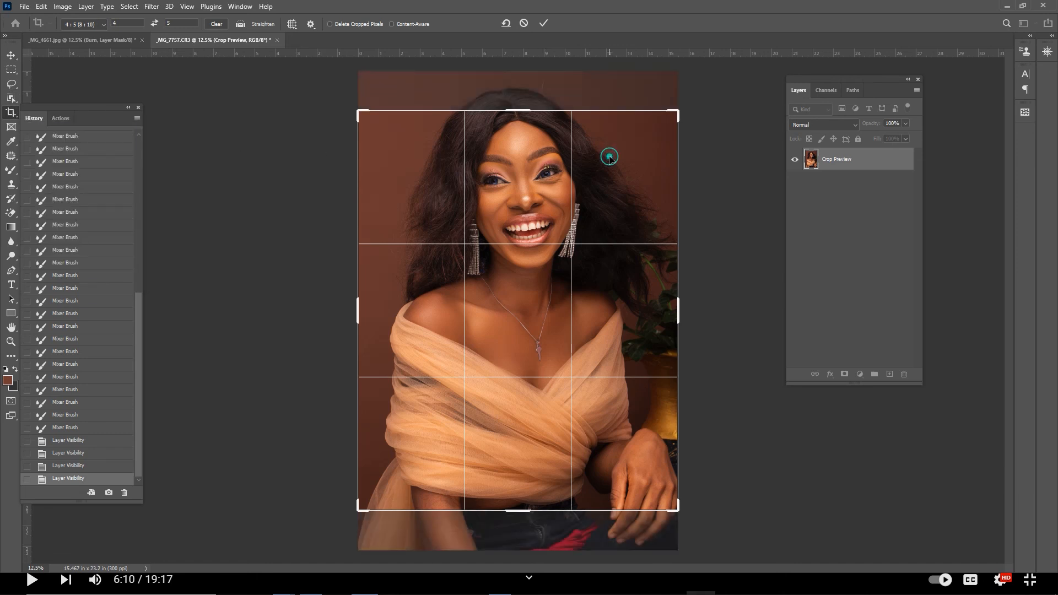
left_click_drag(545, 163, 567, 184)
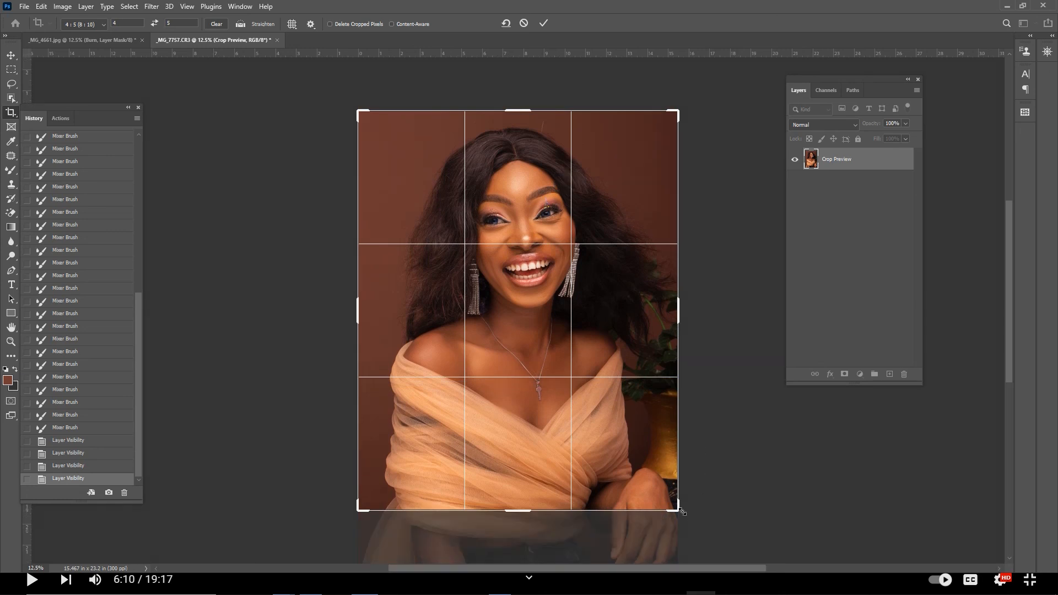
left_click_drag(679, 510, 669, 498)
left_click_drag(554, 403, 535, 401)
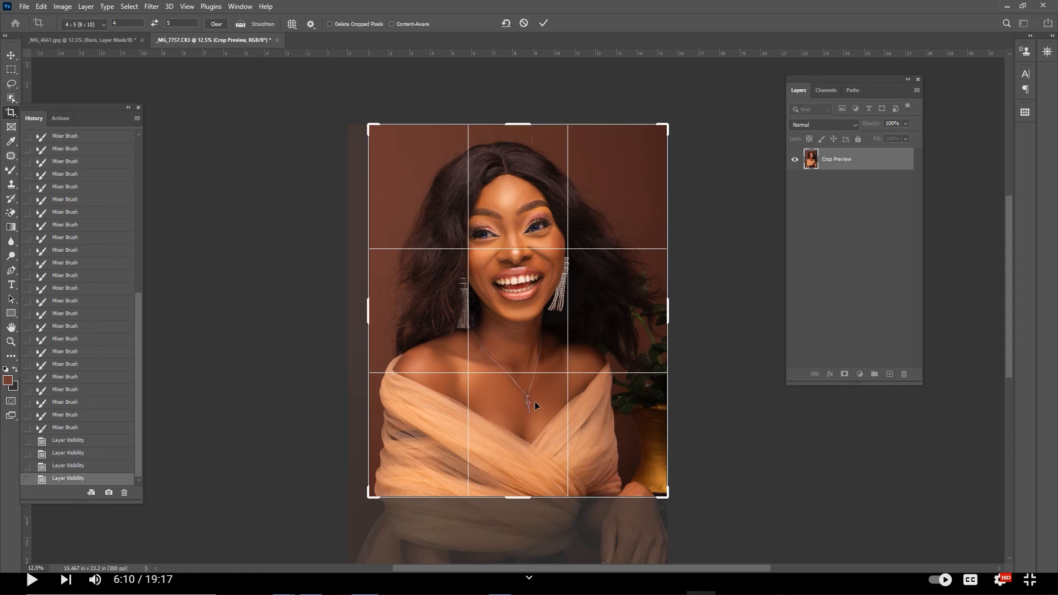
left_click_drag(667, 492, 659, 484)
left_click_drag(590, 434, 584, 433)
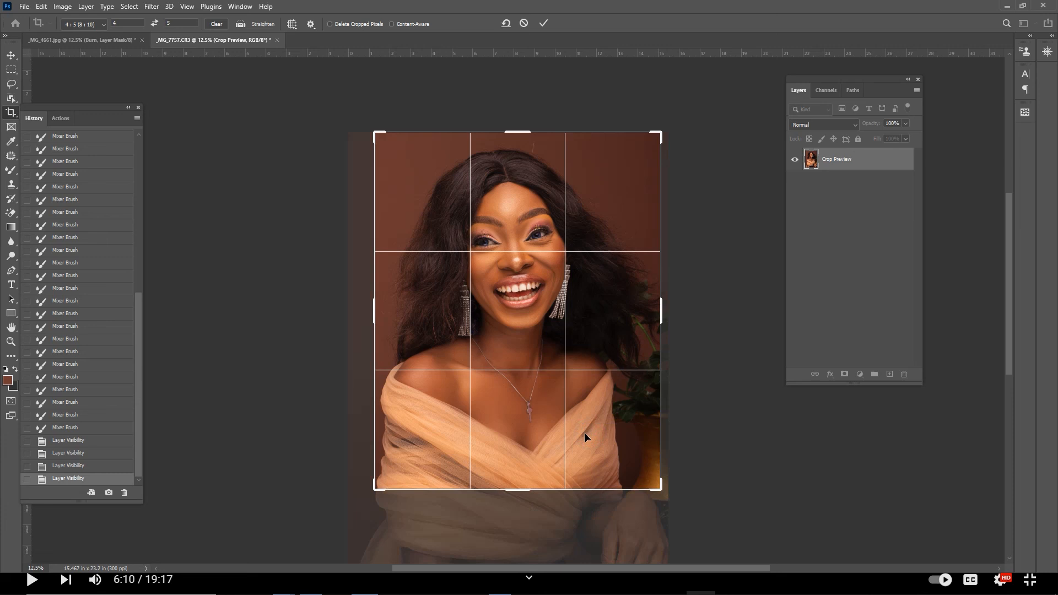
left_click(547, 25)
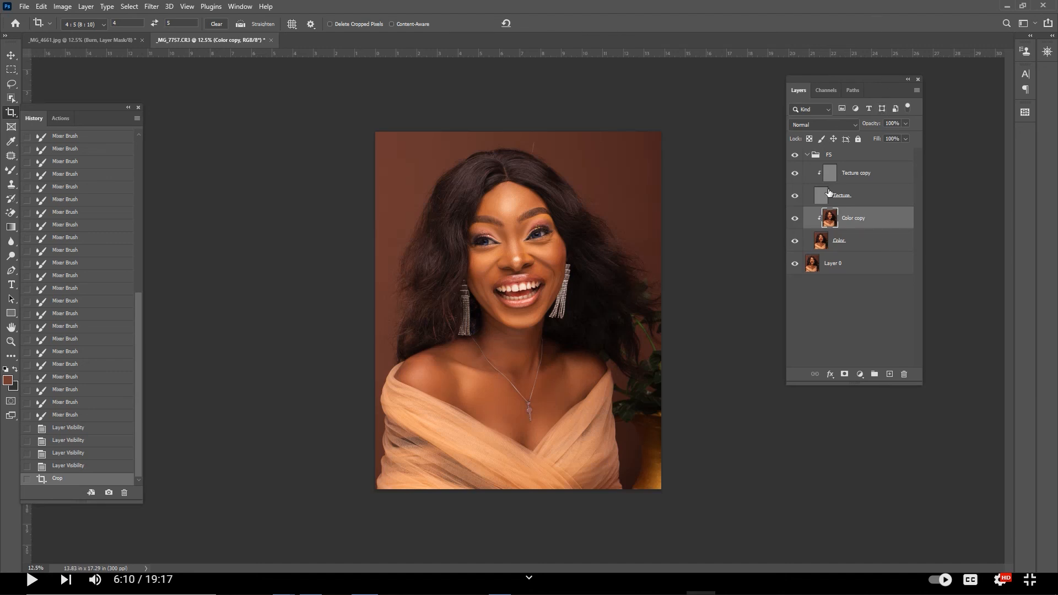
Compare the cropped portrait with and without the FS group's retouching
left_click(795, 156)
left_click(795, 156)
left_click(795, 157)
left_click(795, 157)
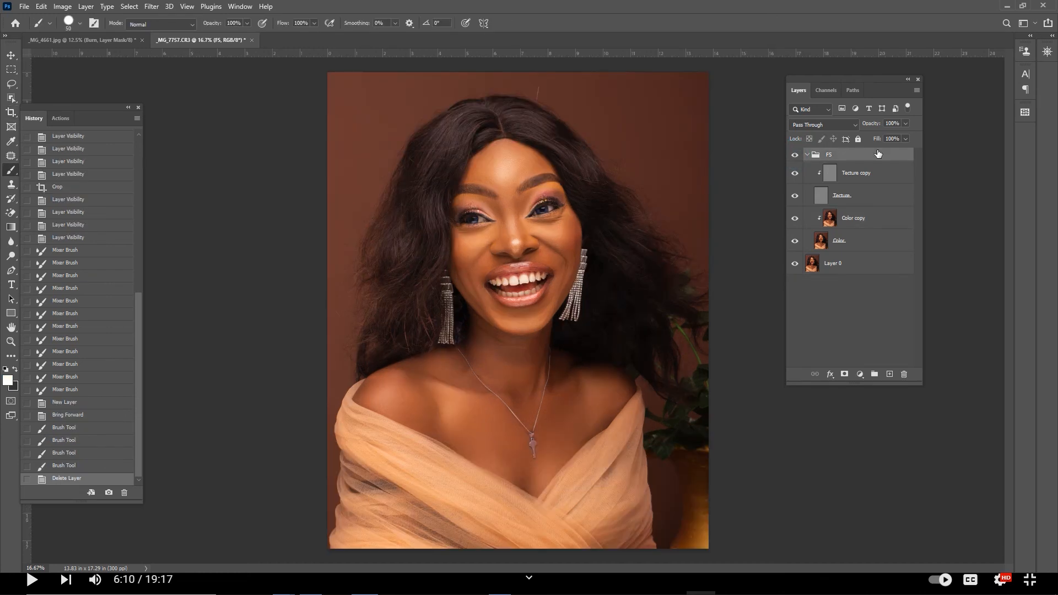